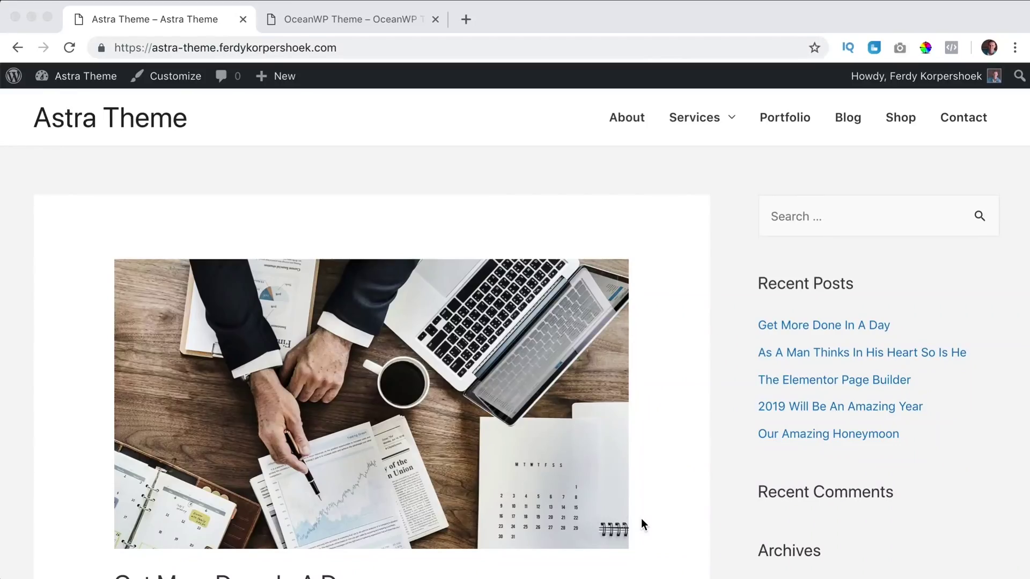
Bring Chrome forward and compare the OceanWP and Astra site tabs, ending on Astra.
{"action": "left_click", "coordinate": [641, 524]}
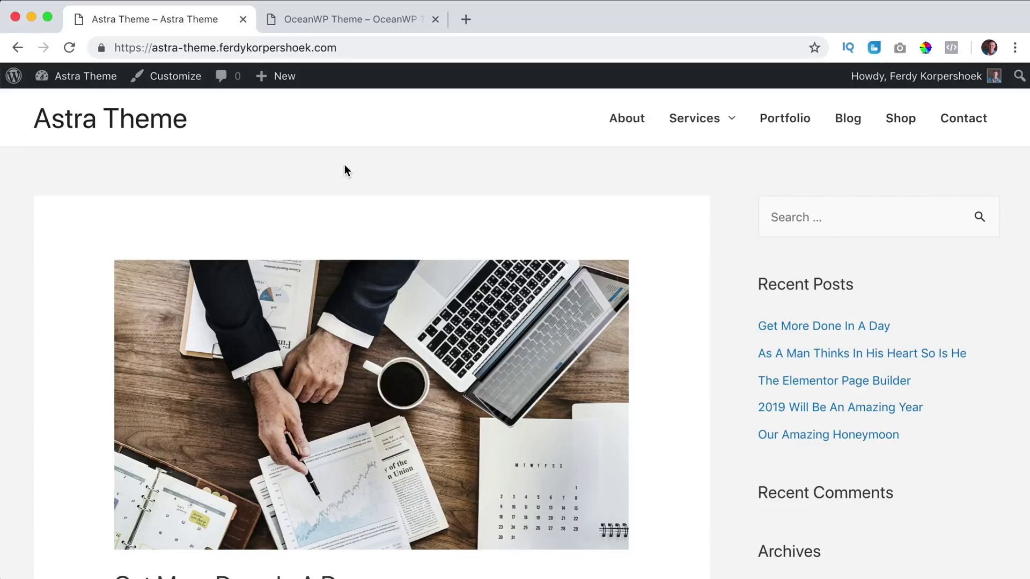
{"action": "key", "text": "ctrl+Tab"}
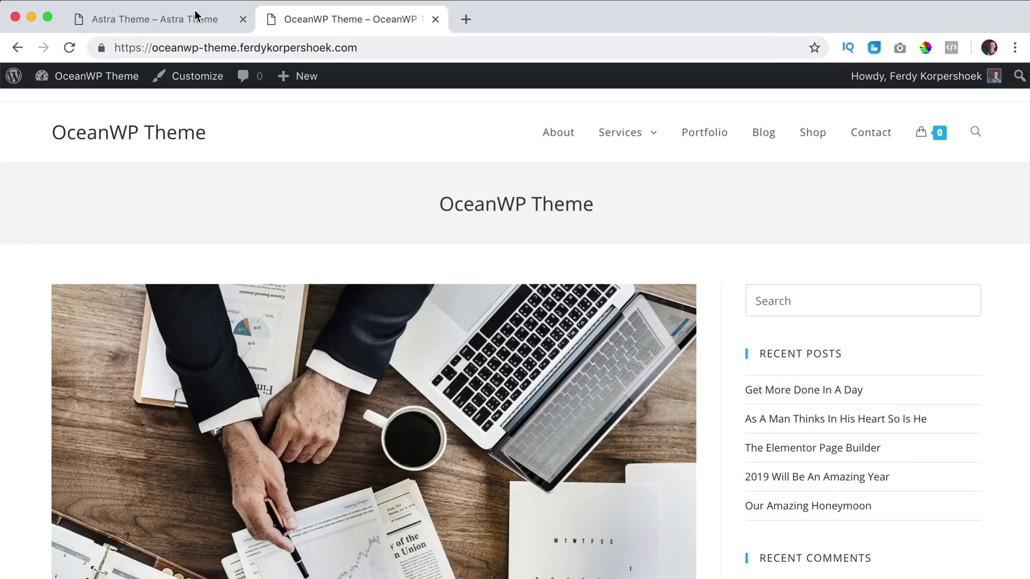
{"action": "left_click", "coordinate": [195, 11]}
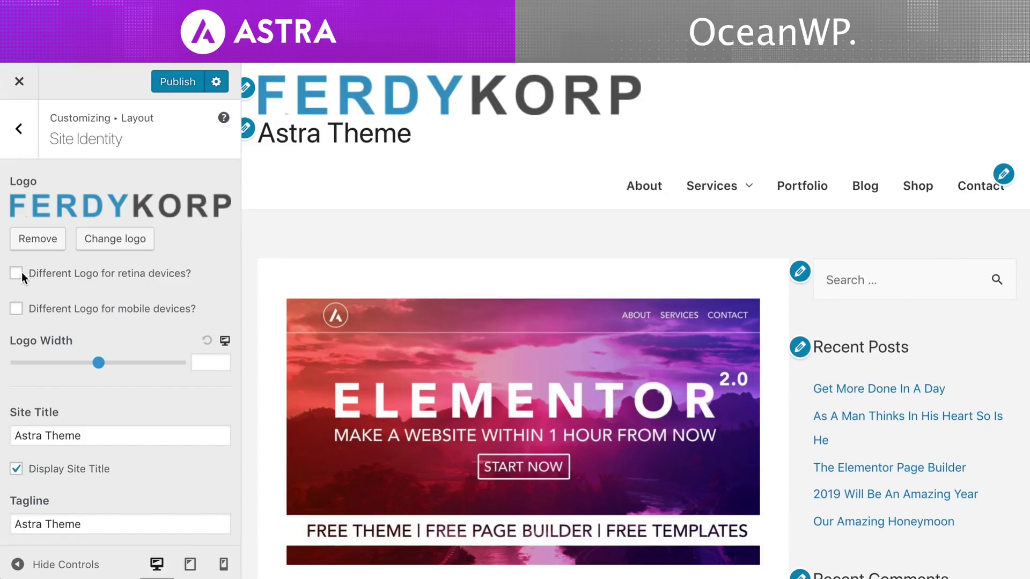
Add a separate retina logo image and set Logo Width to 199, leaving the site title hidden.
{"action": "left_click", "coordinate": [16, 273]}
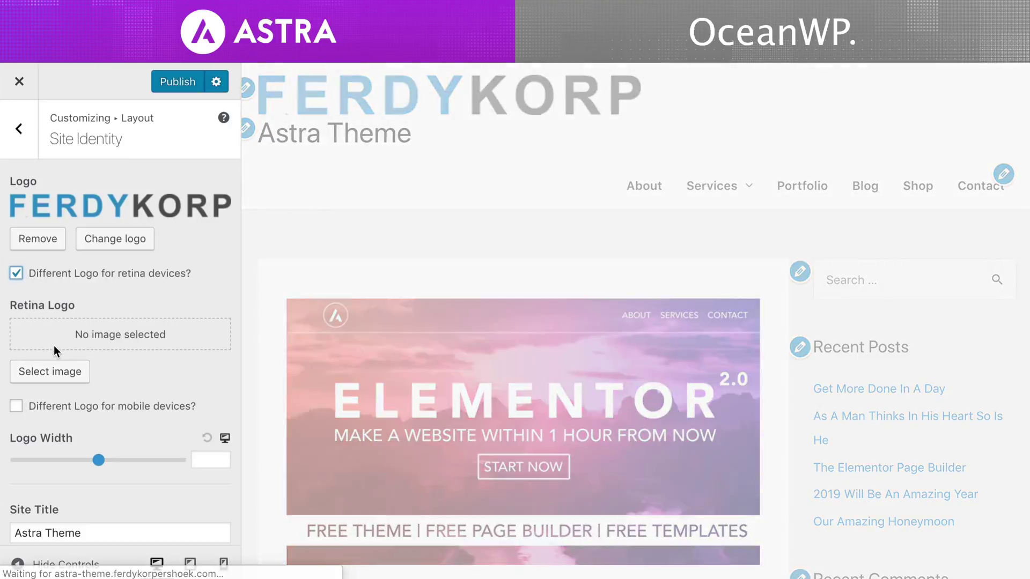
{"action": "left_click", "coordinate": [51, 371]}
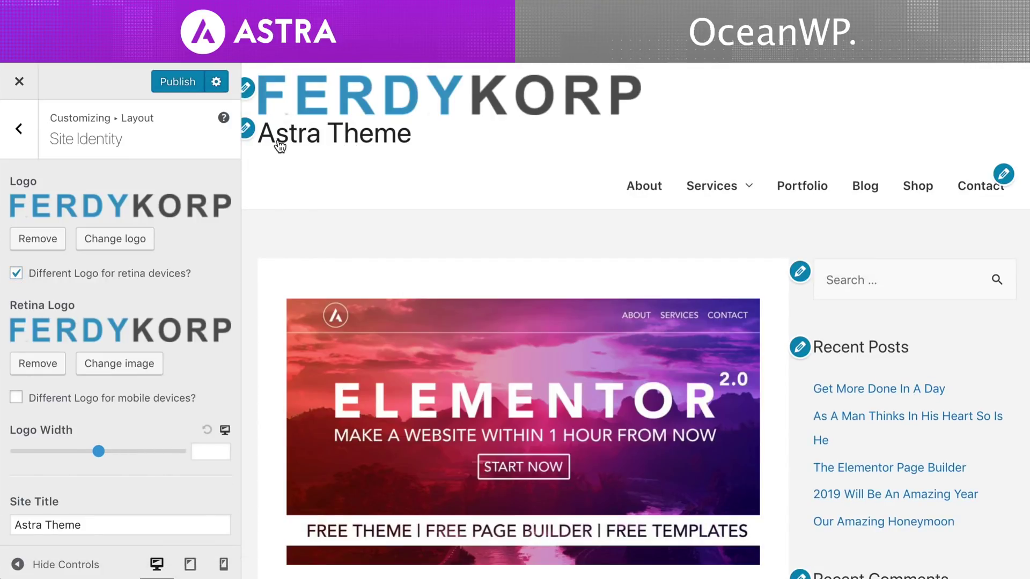
{"action": "scroll", "coordinate": [98, 322], "scroll_direction": "down", "scroll_amount": 3}
{"action": "left_click_drag", "start_coordinate": [98, 266], "coordinate": [60, 263]}
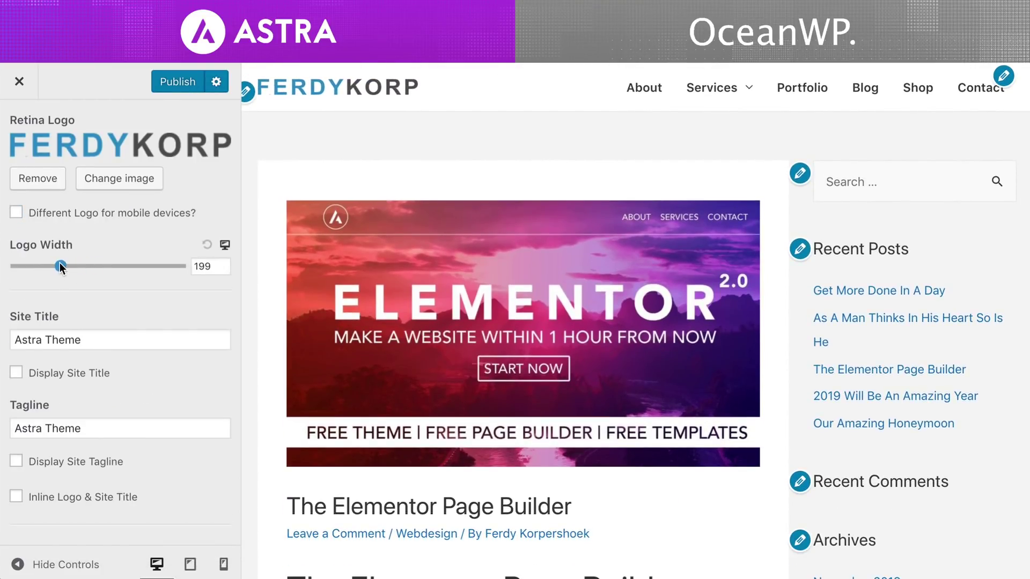
{"action": "left_click", "coordinate": [16, 372]}
{"action": "left_click", "coordinate": [16, 373]}
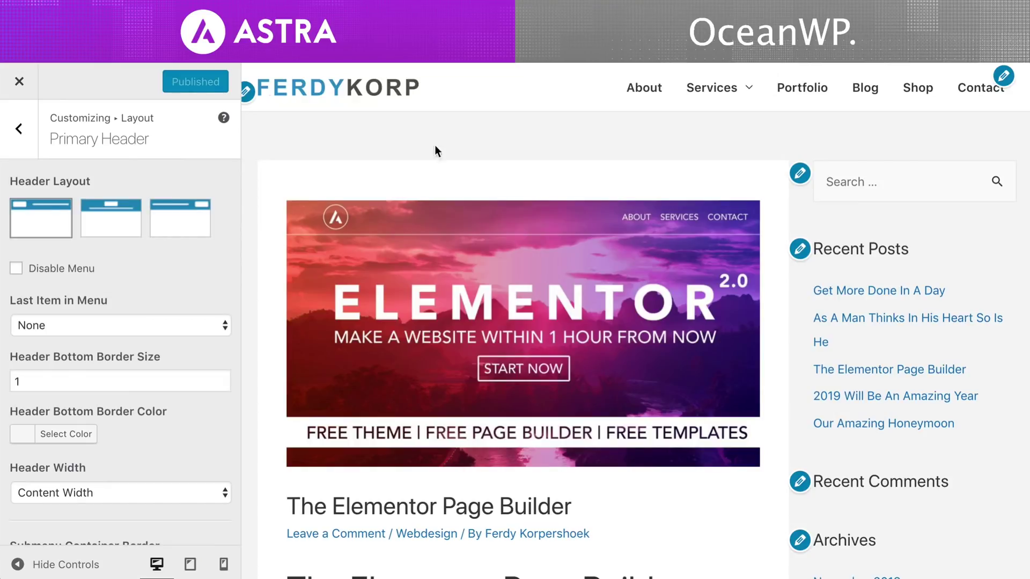
Try Astra's header layouts, ending with the logo on the right.
{"action": "left_click", "coordinate": [110, 223]}
{"action": "left_click", "coordinate": [111, 224]}
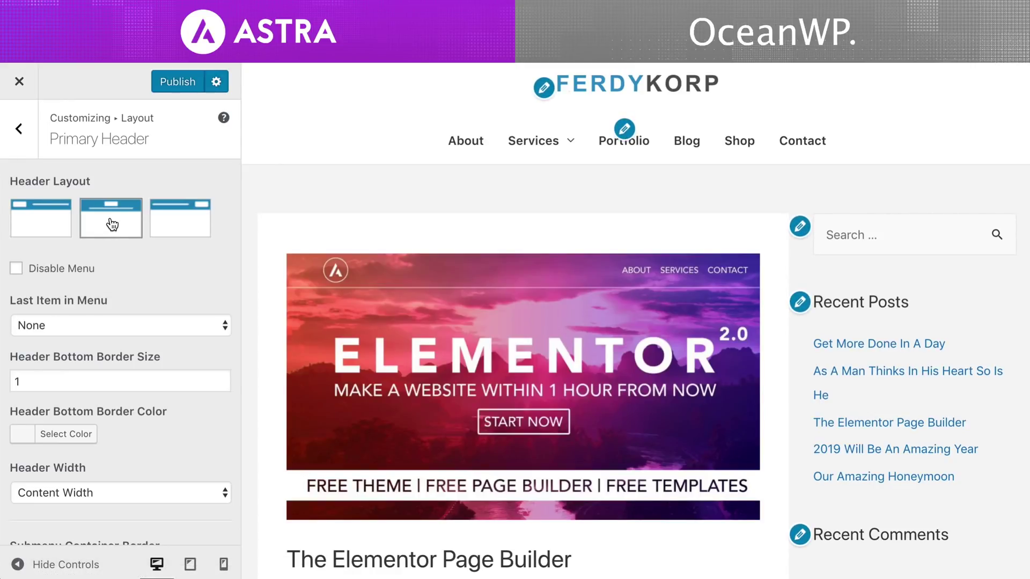
{"action": "left_click", "coordinate": [177, 224]}
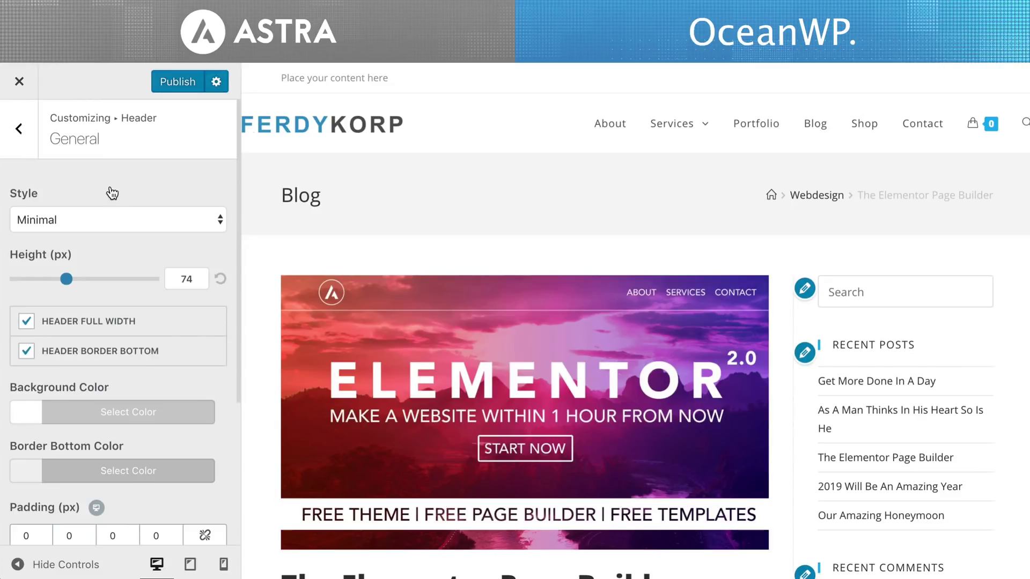
Preview OceanWP's header styles: Transparent, Top Menu, Full Screen, Center, Medium and Vertical.
{"action": "left_click", "coordinate": [107, 220]}
{"action": "left_click", "coordinate": [91, 235]}
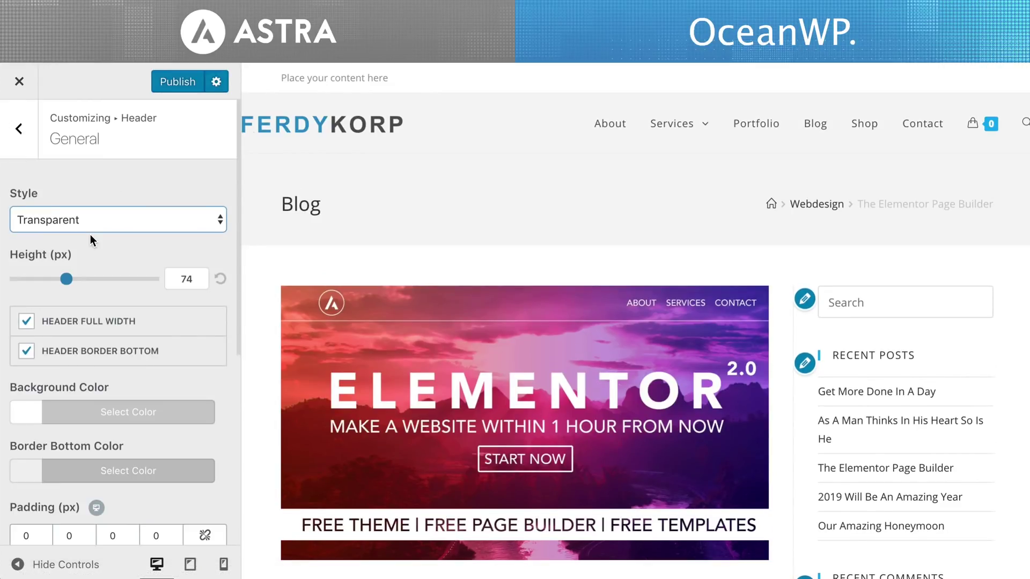
{"action": "key", "text": "Down"}
{"action": "left_click", "coordinate": [100, 217]}
{"action": "left_click", "coordinate": [100, 236]}
{"action": "left_click", "coordinate": [1017, 123]}
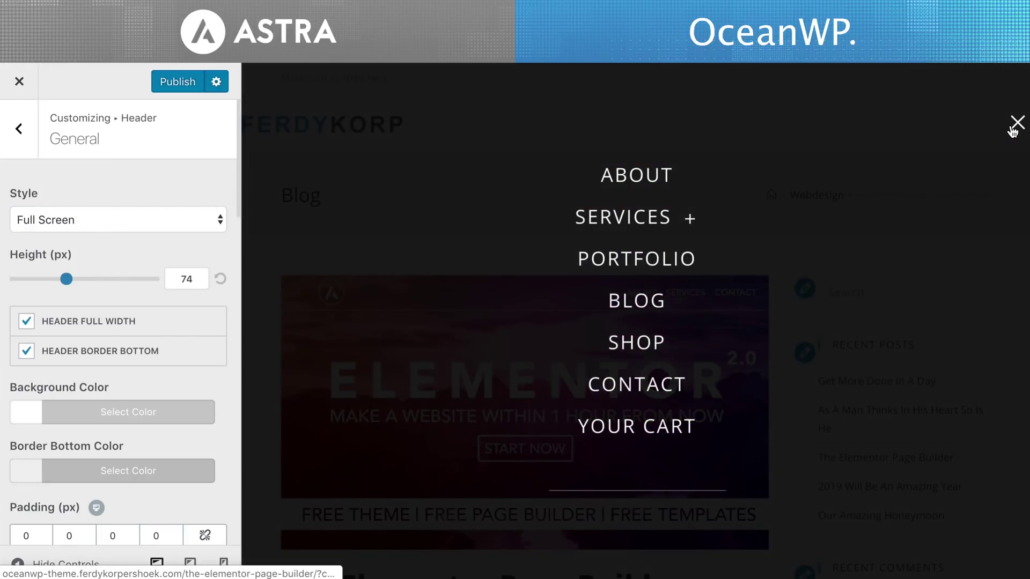
{"action": "left_click", "coordinate": [107, 220]}
{"action": "left_click", "coordinate": [100, 240]}
{"action": "left_click", "coordinate": [98, 221]}
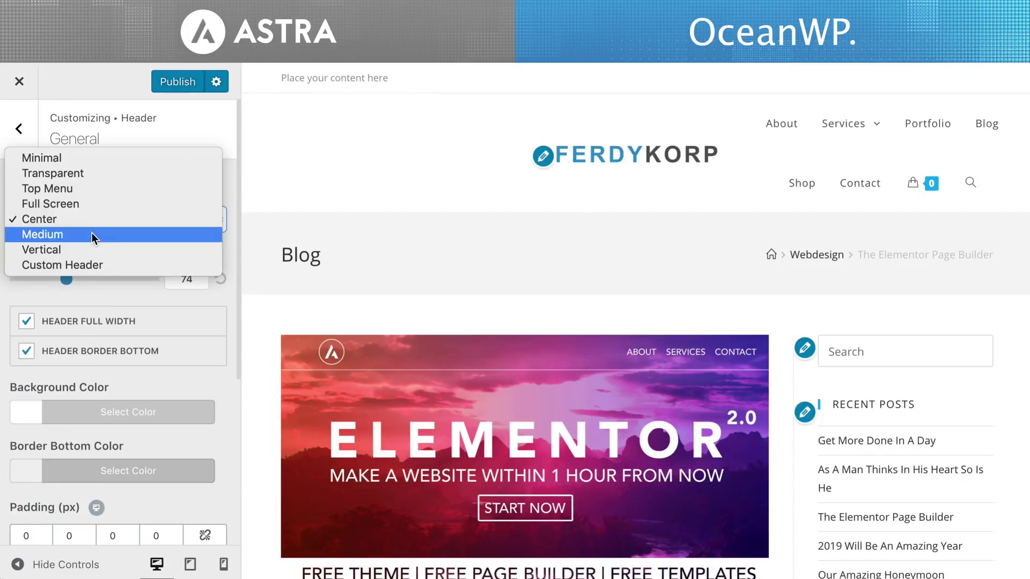
{"action": "left_click", "coordinate": [91, 233]}
{"action": "left_click", "coordinate": [91, 222]}
{"action": "left_click", "coordinate": [89, 233]}
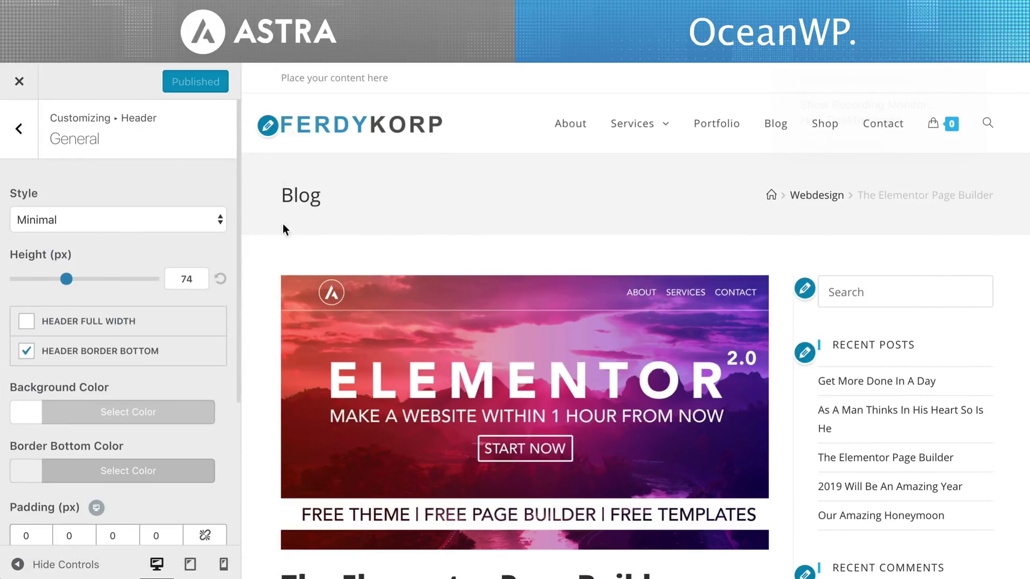
Adjust the header height, turn on Header Full Width, and zoom the page to 75%.
{"action": "mouse_move", "coordinate": [66, 279]}
{"action": "left_mouse_down"}
{"action": "mouse_move", "coordinate": [96, 283]}
{"action": "mouse_move", "coordinate": [66, 280]}
{"action": "left_mouse_up"}
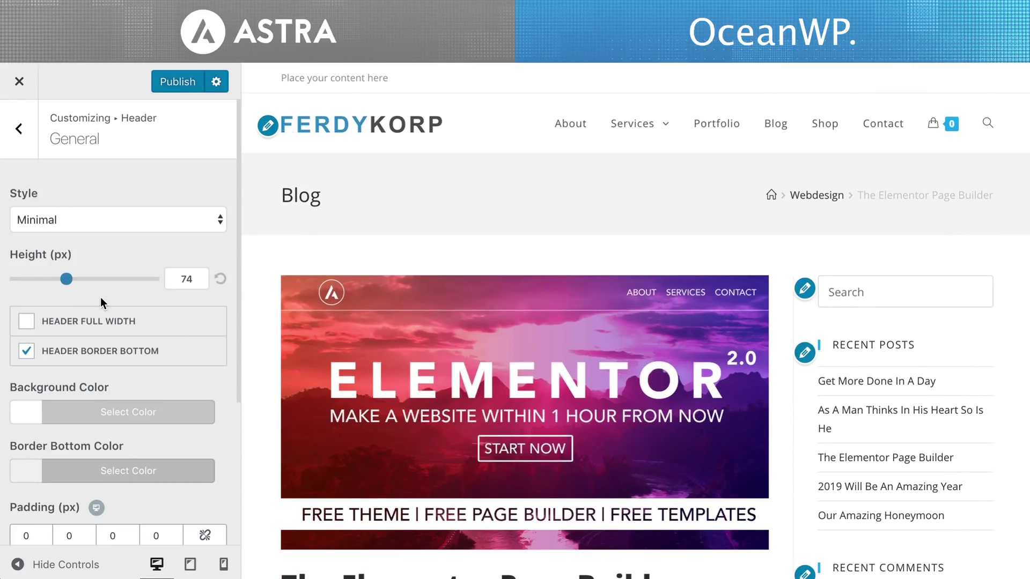
{"action": "left_click", "coordinate": [27, 322]}
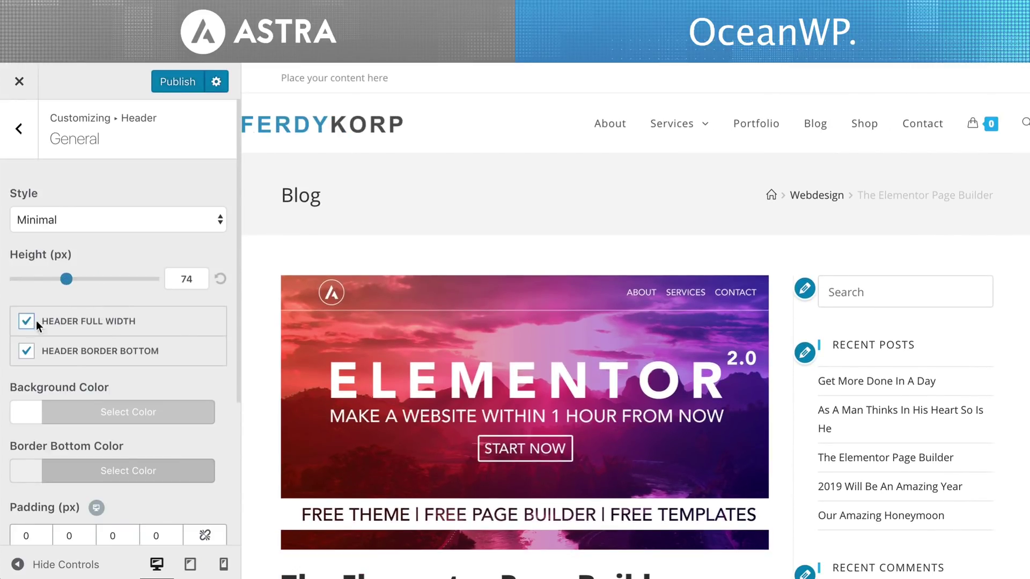
{"action": "key", "text": "ctrl+minus"}
{"action": "key", "text": "ctrl+minus"}
{"action": "key", "text": "ctrl+minus"}
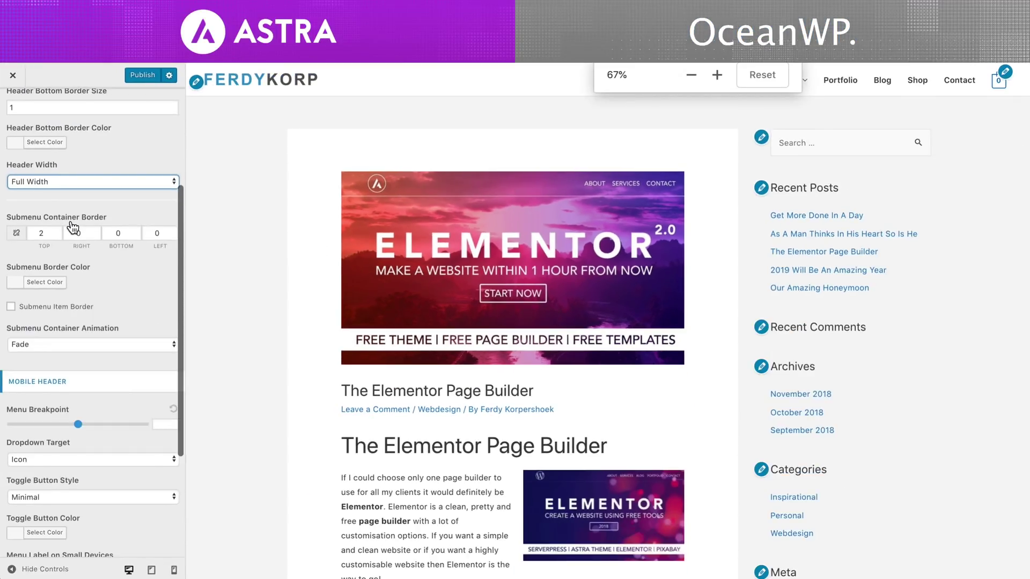
Set Astra's header to Content Width with a #3294c8 bottom border of size 5.
{"action": "key", "text": "ctrl+0"}
{"action": "left_click", "coordinate": [63, 241]}
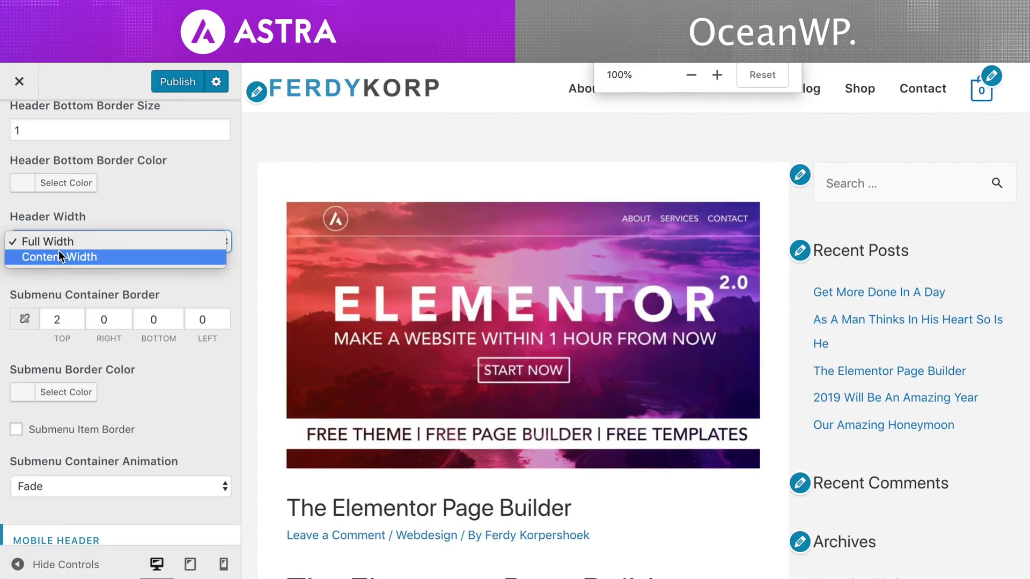
{"action": "left_click", "coordinate": [59, 253]}
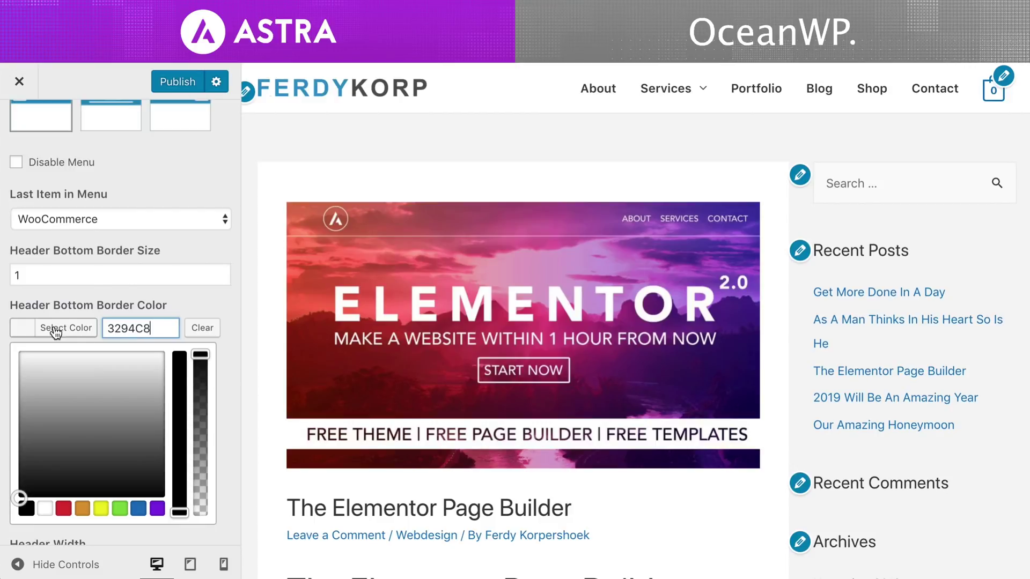
{"action": "left_click", "coordinate": [45, 321]}
{"action": "left_click", "coordinate": [79, 274]}
{"action": "key", "text": "Up"}
{"action": "key", "text": "Up"}
{"action": "key", "text": "Up"}
{"action": "key", "text": "Up"}
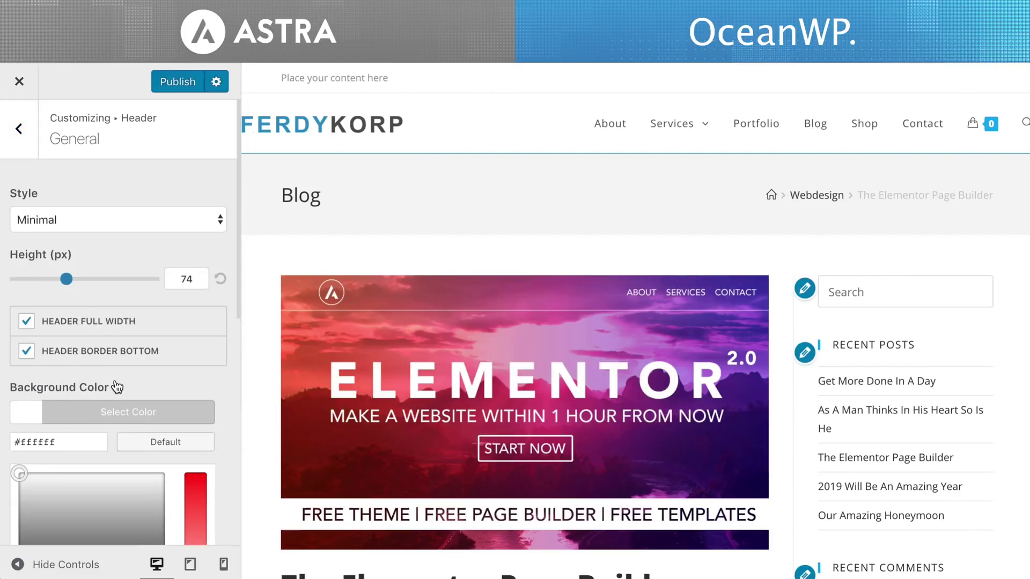
Try red, then green OceanWP header backgrounds and adjust the overlay colour's transparency.
{"action": "scroll", "coordinate": [115, 386], "scroll_direction": "down", "scroll_amount": 2}
{"action": "left_click", "coordinate": [66, 490]}
{"action": "left_click", "coordinate": [50, 391]}
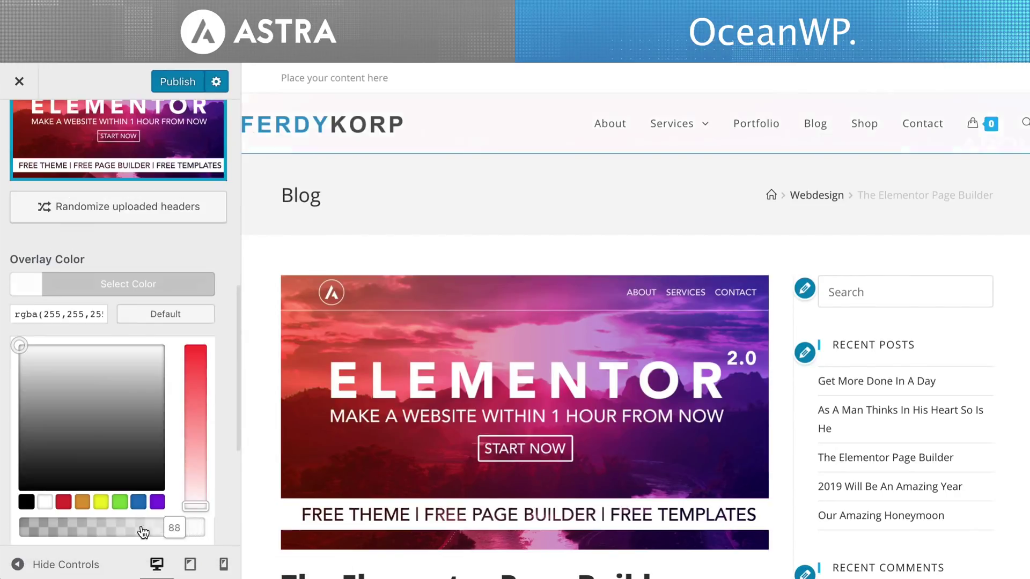
{"action": "mouse_move", "coordinate": [134, 528]}
{"action": "left_mouse_down"}
{"action": "mouse_move", "coordinate": [102, 528]}
{"action": "mouse_move", "coordinate": [166, 528]}
{"action": "mouse_move", "coordinate": [133, 528]}
{"action": "left_mouse_up"}
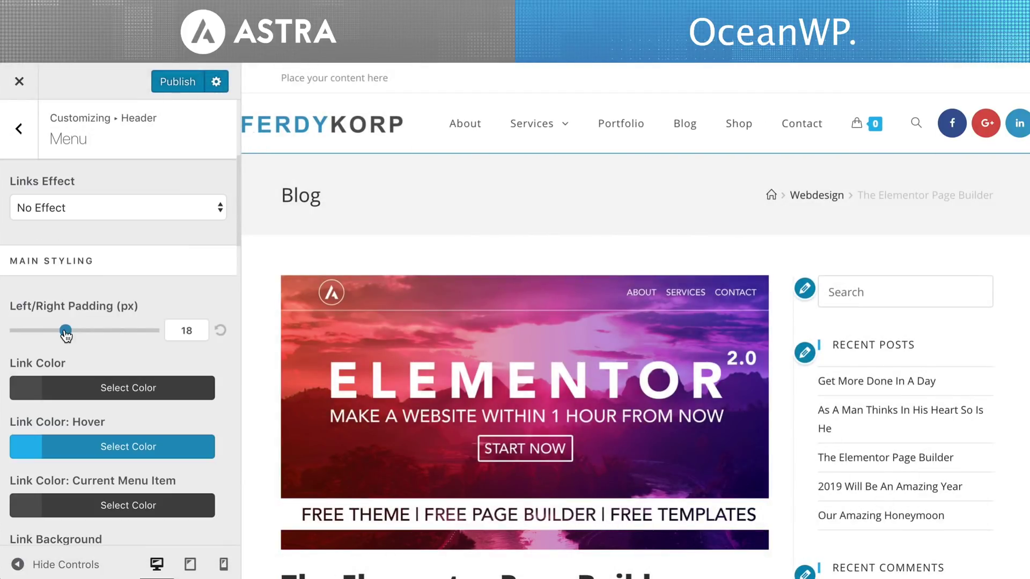
Reduce the padding between header menu items and label Astra's mobile menu 'MENU'.
{"action": "left_click_drag", "start_coordinate": [61, 333], "coordinate": [34, 334]}
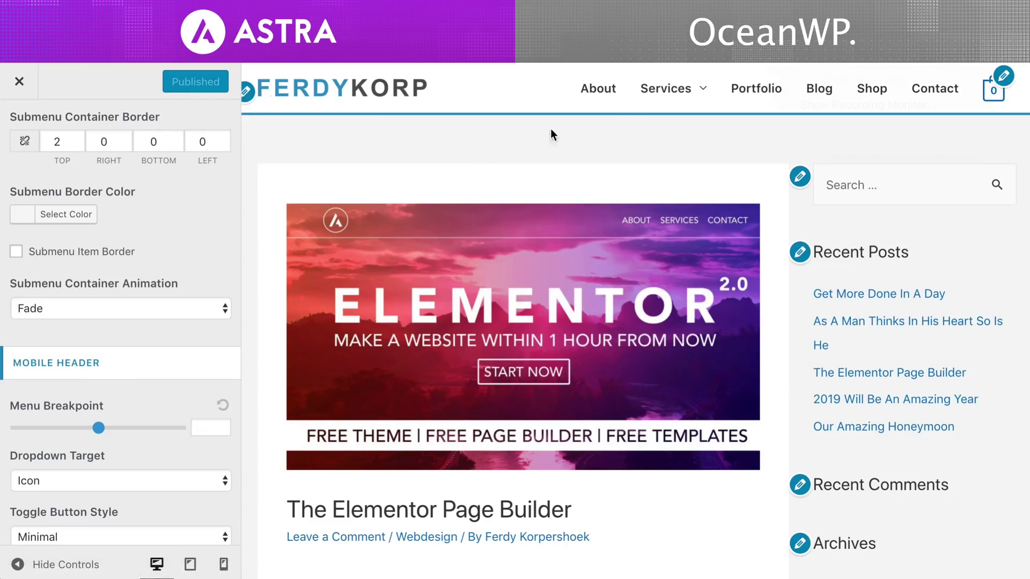
{"action": "mouse_move", "coordinate": [698, 101]}
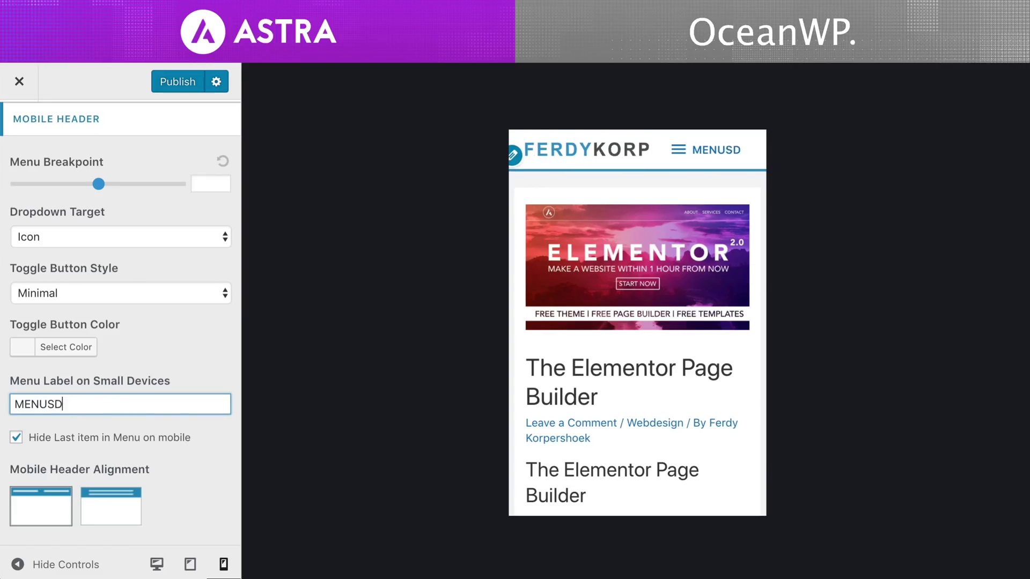
{"action": "type", "text": "SDFSDF"}
{"action": "key", "text": "ctrl+a"}
{"action": "type", "text": "MENU"}
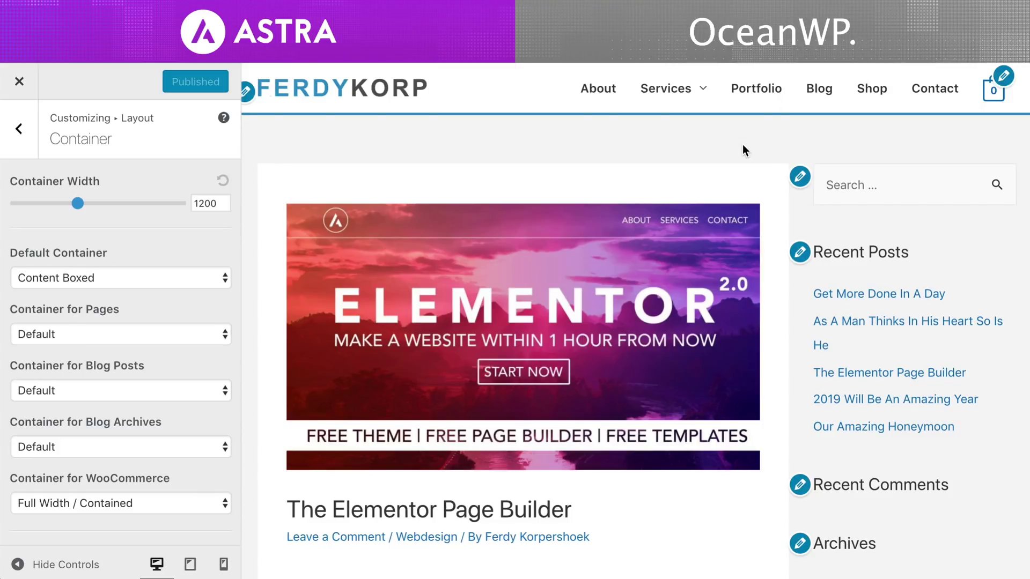
Set OceanWP's Main Container Width to 1200.
{"action": "scroll", "coordinate": [742, 144], "scroll_direction": "down", "scroll_amount": 10}
{"action": "scroll", "coordinate": [831, 71], "scroll_direction": "up", "scroll_amount": 10}
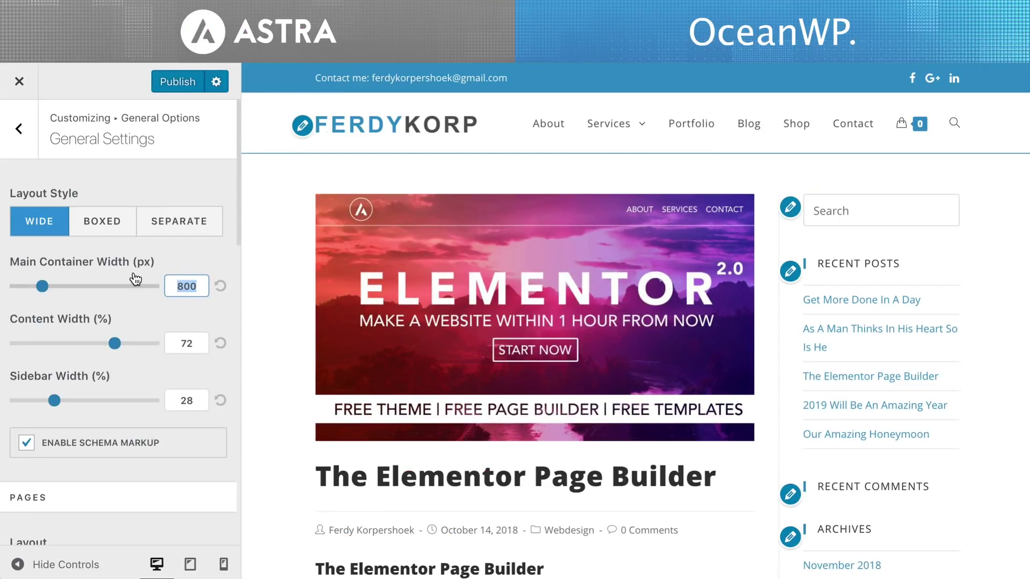
{"action": "type", "text": "600"}
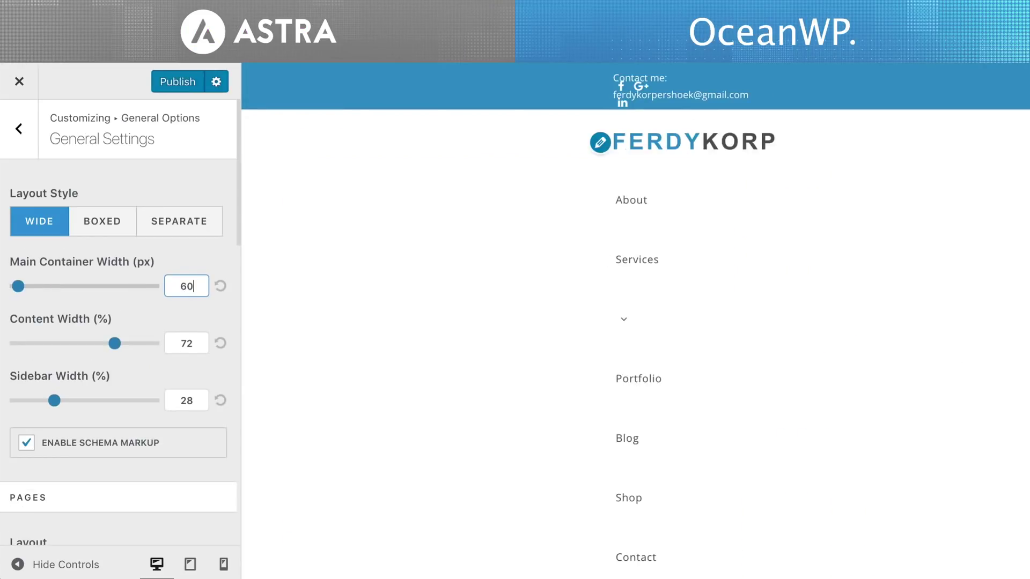
{"action": "double_click", "coordinate": [187, 285]}
{"action": "type", "text": "1200"}
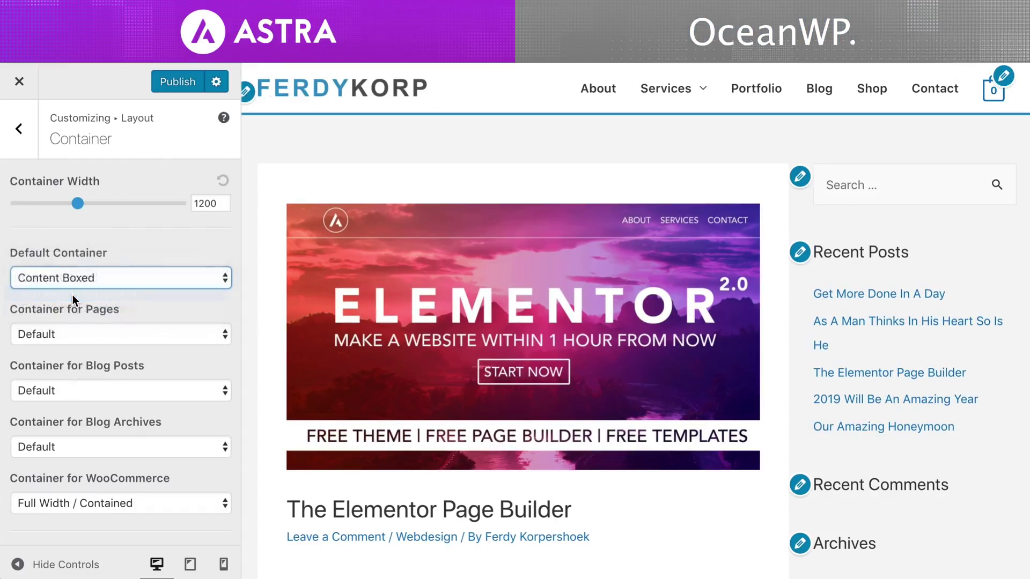
Set Astra's Default Container to Boxed.
{"action": "left_click", "coordinate": [73, 294]}
{"action": "key", "text": "Up"}
{"action": "key", "text": "Up"}
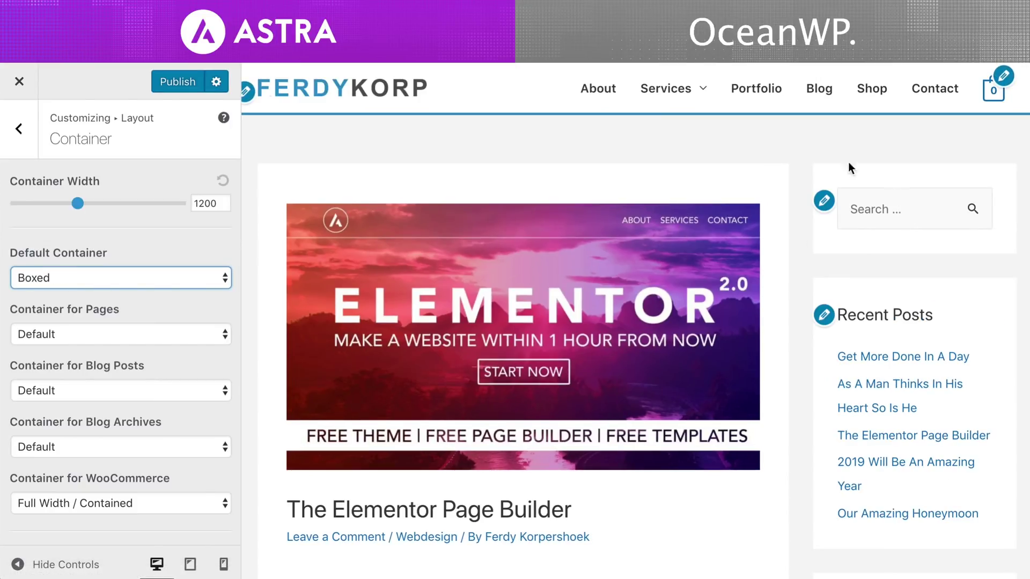
{"action": "scroll", "coordinate": [489, 185], "scroll_direction": "down", "scroll_amount": 10}
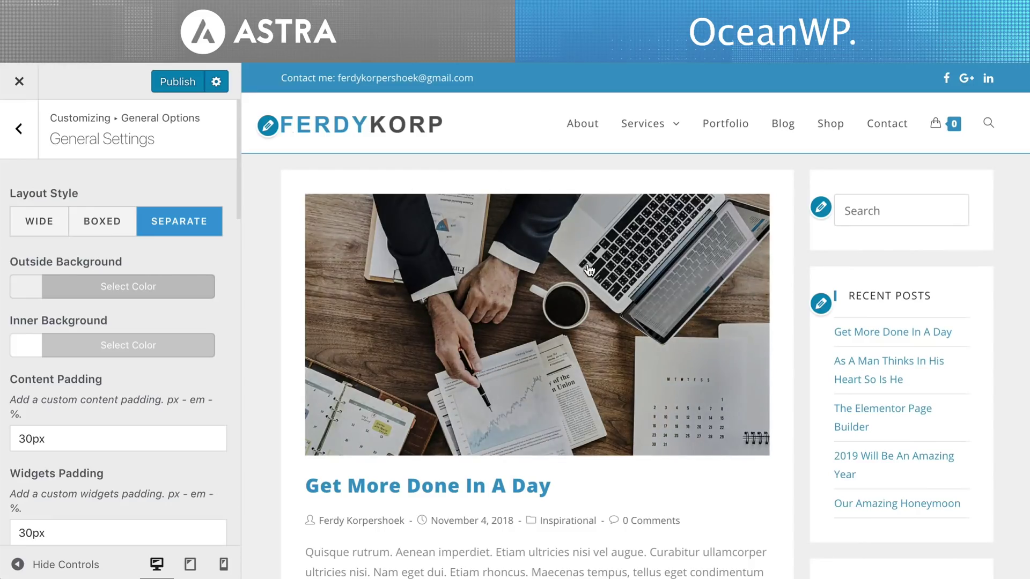
{"action": "scroll", "coordinate": [588, 270], "scroll_direction": "down", "scroll_amount": 2}
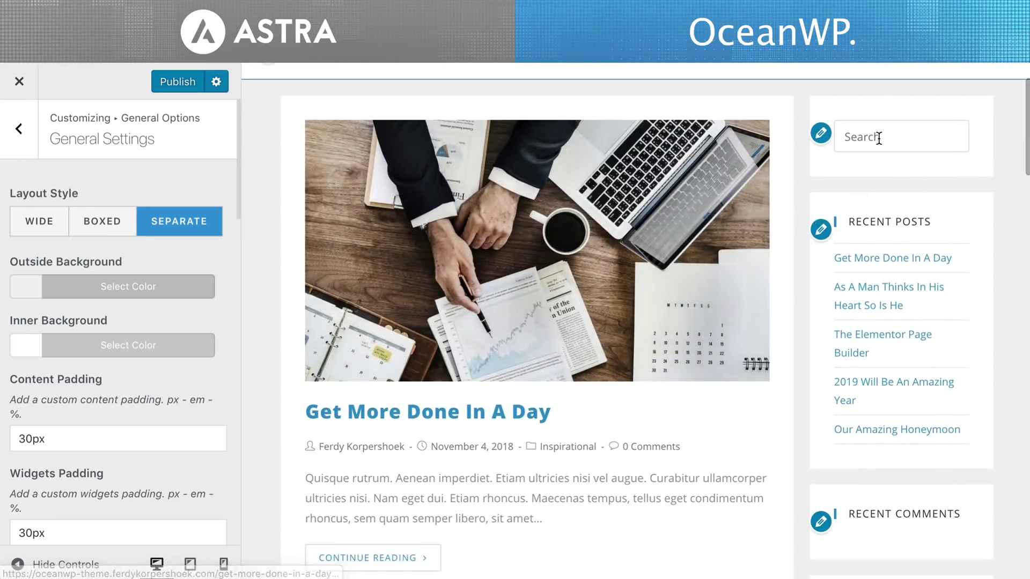
{"action": "scroll", "coordinate": [896, 266], "scroll_direction": "down", "scroll_amount": 6}
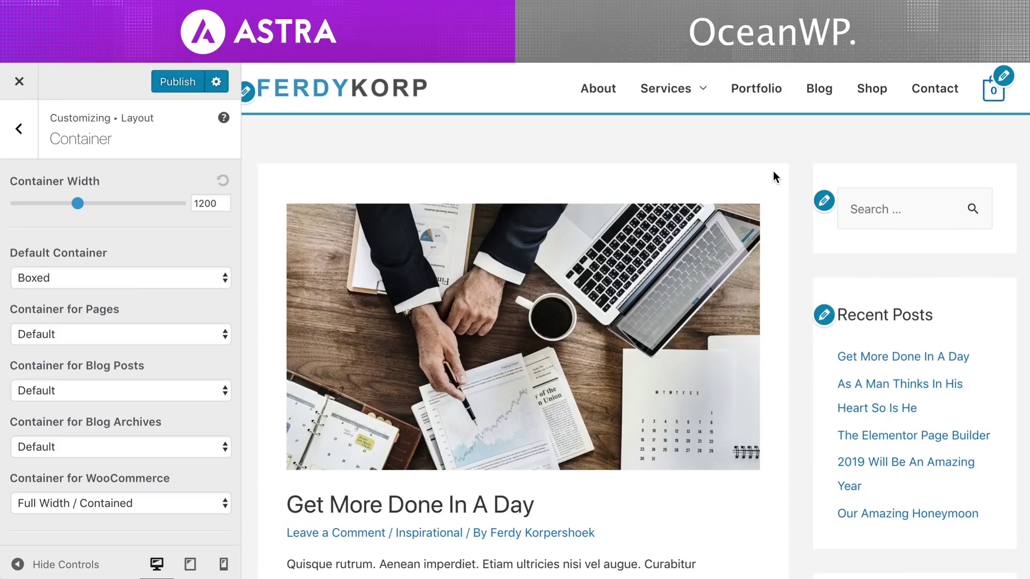
{"action": "scroll", "coordinate": [773, 170], "scroll_direction": "down", "scroll_amount": 1}
{"action": "scroll", "coordinate": [773, 171], "scroll_direction": "down", "scroll_amount": 8}
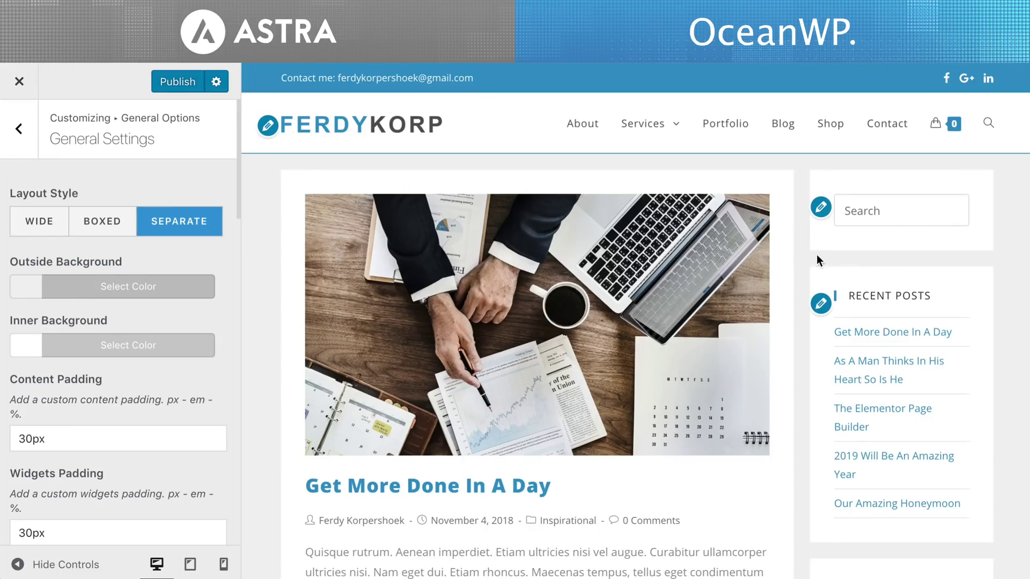
{"action": "scroll", "coordinate": [798, 252], "scroll_direction": "down", "scroll_amount": 20}
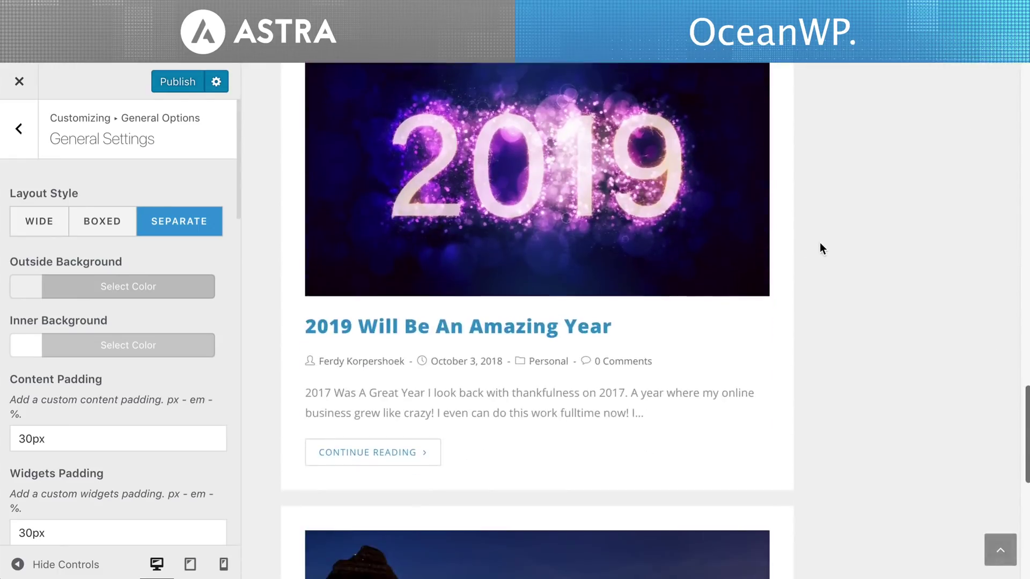
{"action": "scroll", "coordinate": [697, 177], "scroll_direction": "up", "scroll_amount": 20}
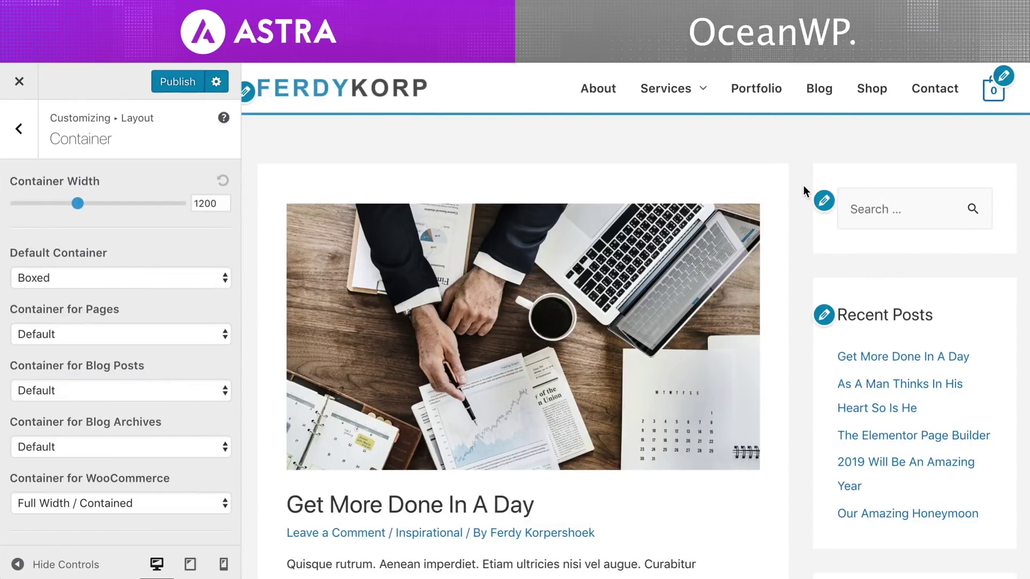
{"action": "scroll", "coordinate": [809, 230], "scroll_direction": "down", "scroll_amount": 5}
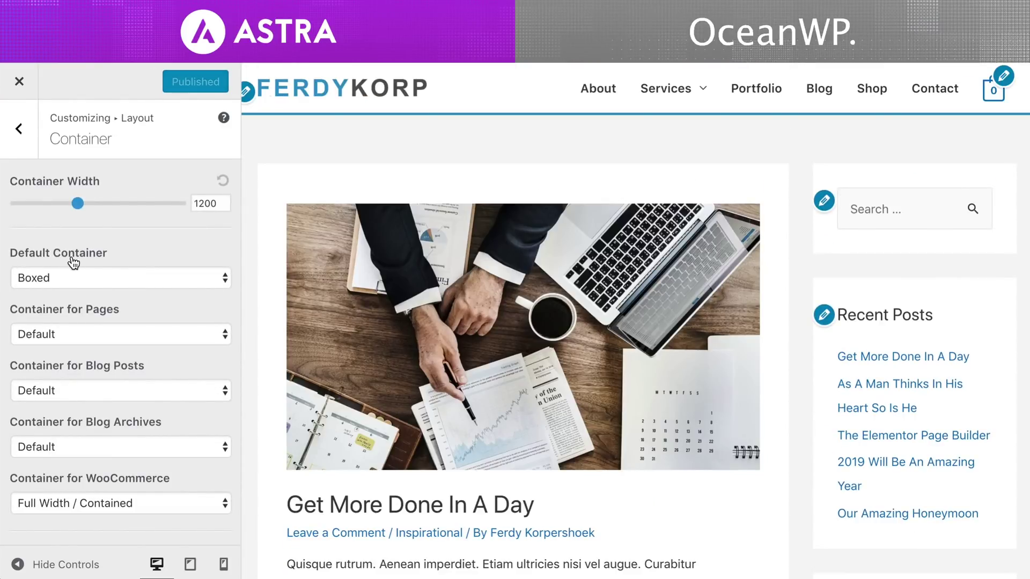
Set Astra's Container for Pages to Full Width / Contained.
{"action": "left_click", "coordinate": [59, 334]}
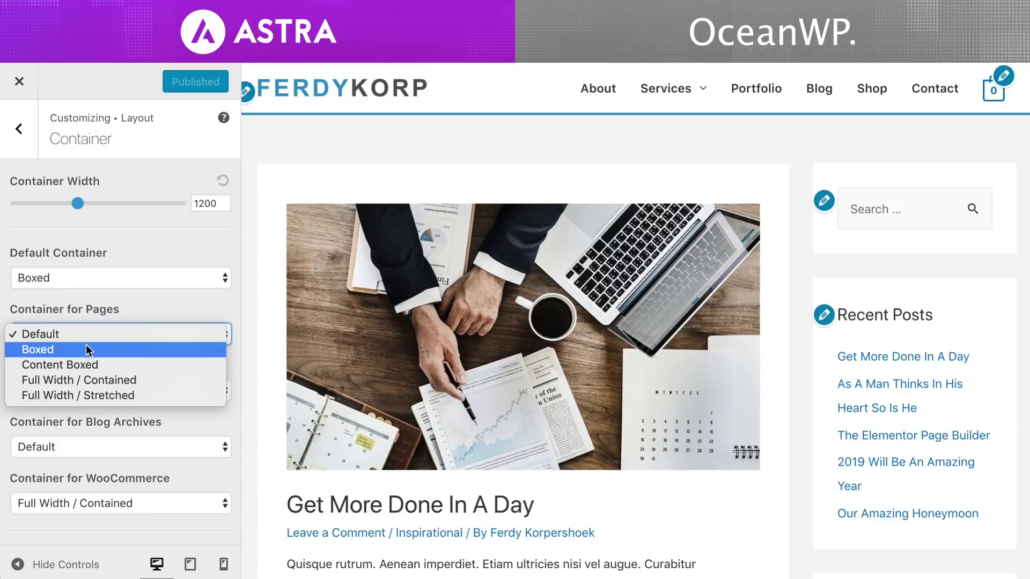
{"action": "left_click", "coordinate": [119, 380]}
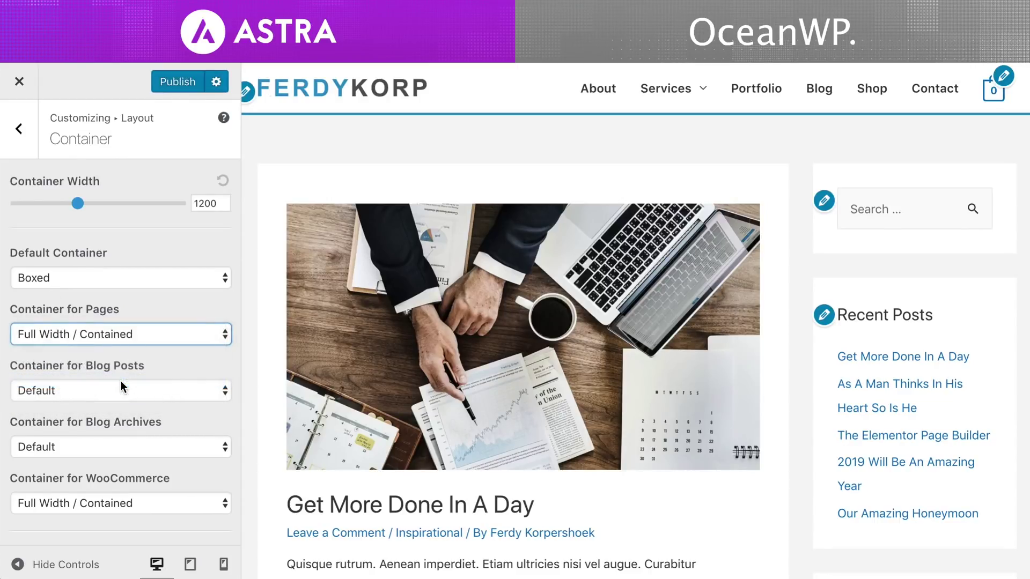
{"action": "left_click", "coordinate": [78, 390]}
Keep blog posts on the Default container and put Astra's sidebar on the left.
{"action": "left_click", "coordinate": [63, 391]}
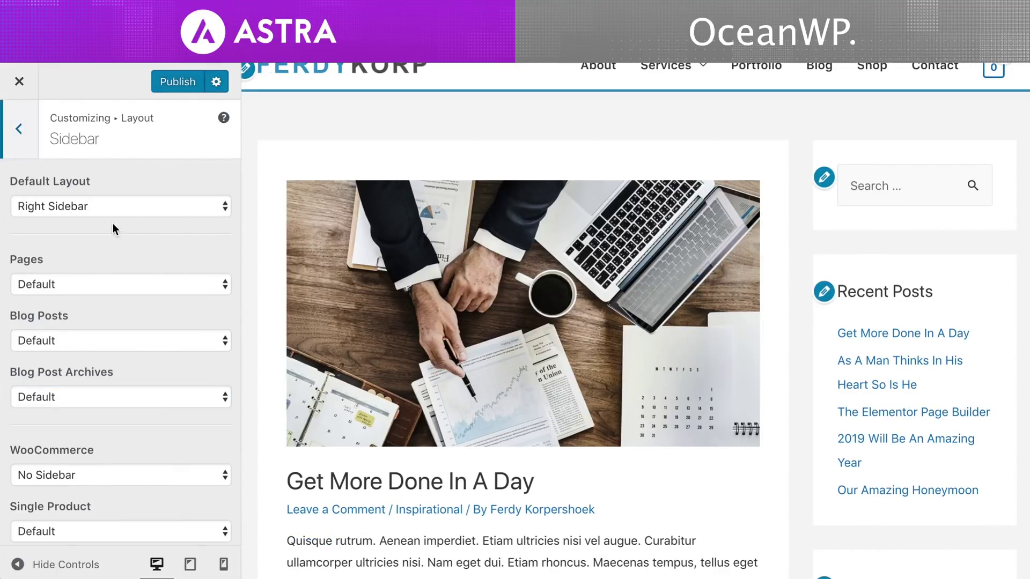
{"action": "left_click", "coordinate": [85, 206]}
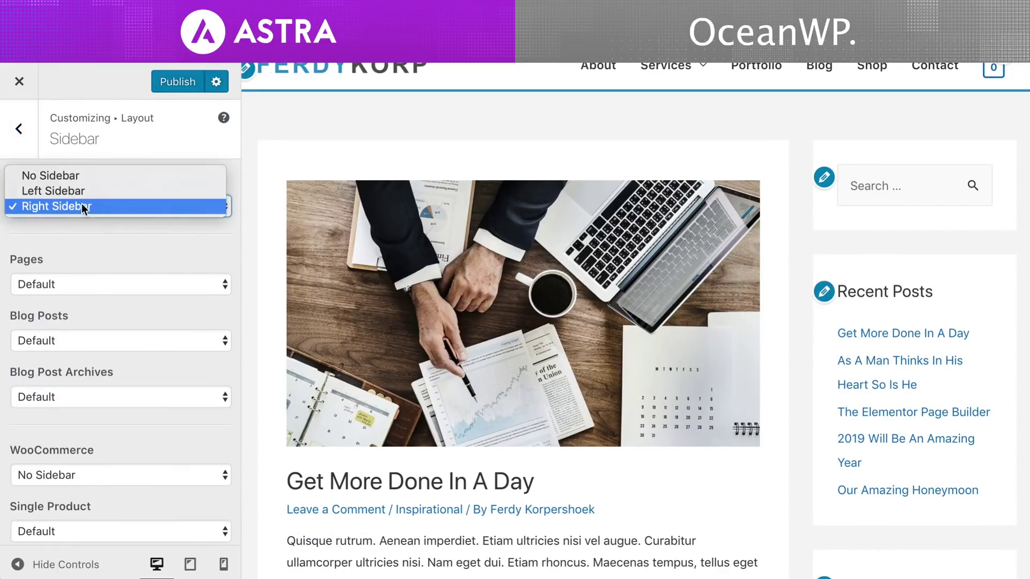
{"action": "left_click", "coordinate": [74, 189]}
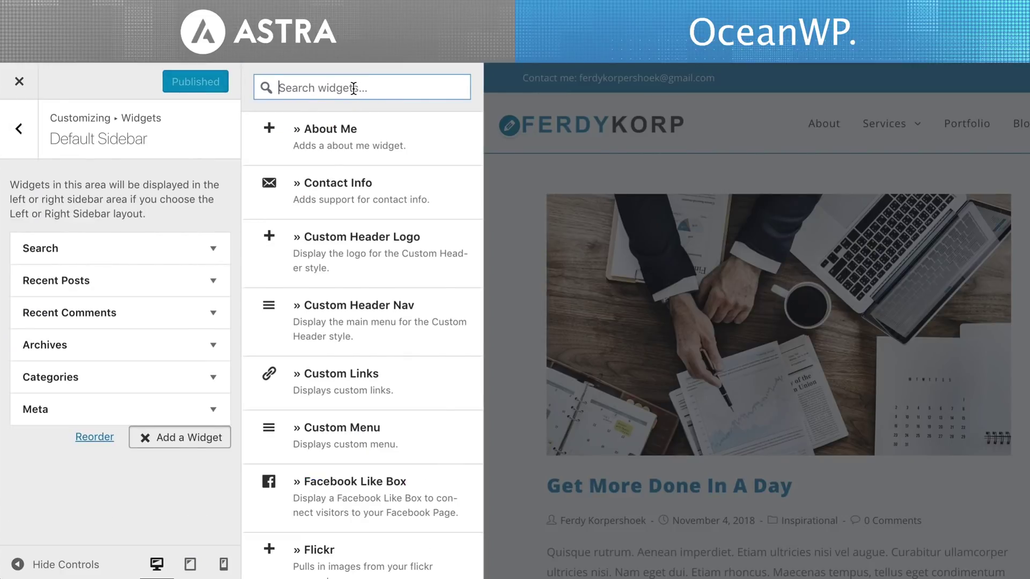
Add a Facebook Like Box widget to OceanWP's default sidebar with the pasted page URL.
{"action": "type", "text": "fac"}
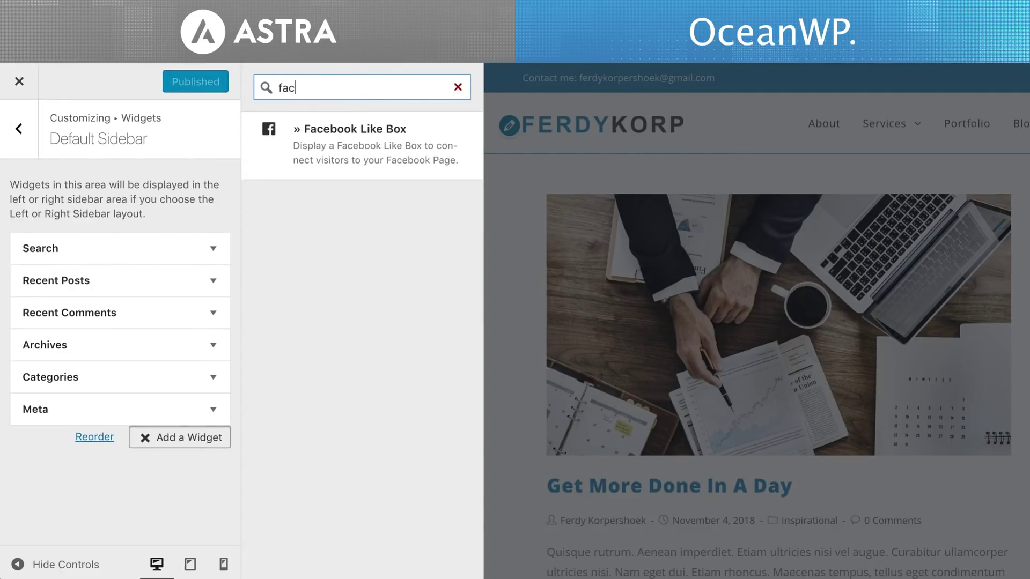
{"action": "left_click", "coordinate": [344, 142]}
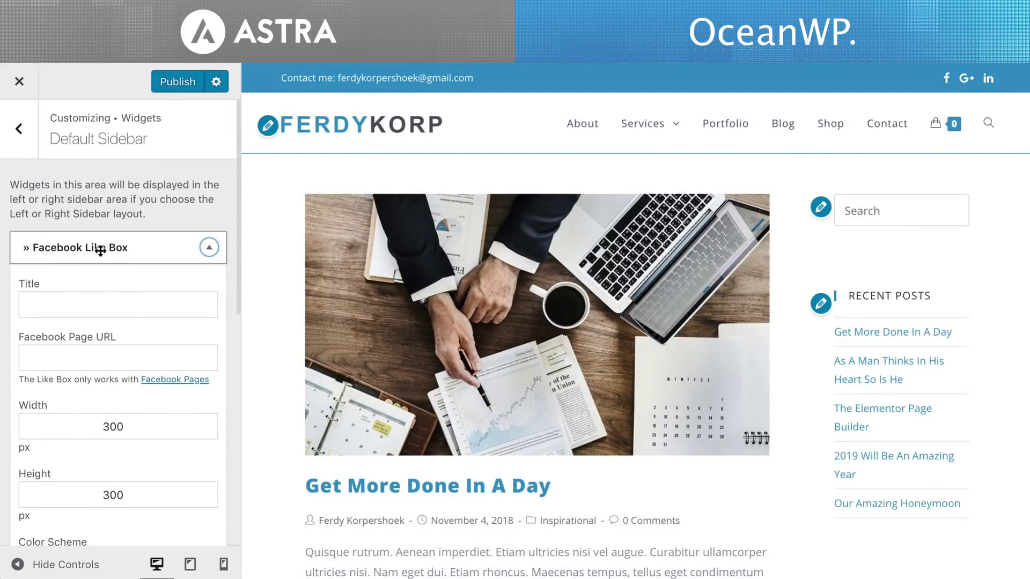
{"action": "left_click", "coordinate": [94, 359]}
{"action": "key", "text": "ctrl+v"}
{"action": "key", "text": "Tab"}
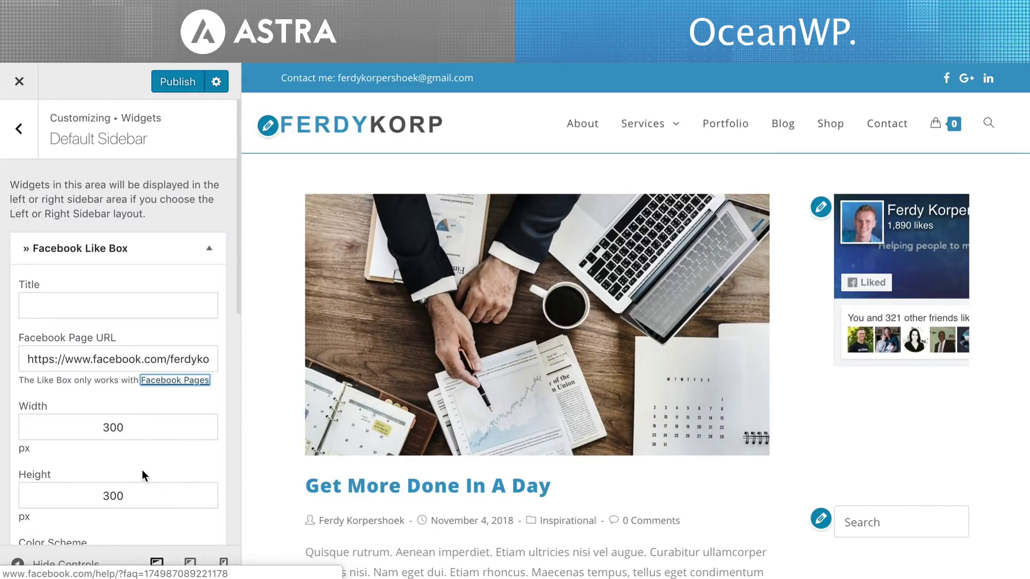
{"action": "scroll", "coordinate": [143, 469], "scroll_direction": "down", "scroll_amount": 6}
{"action": "scroll", "coordinate": [131, 426], "scroll_direction": "up", "scroll_amount": 8}
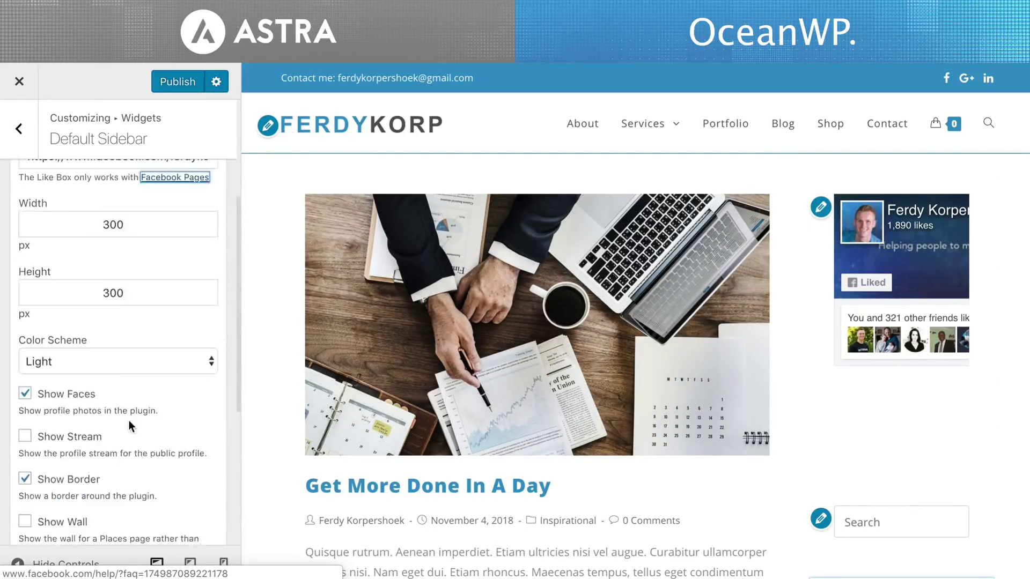
{"action": "left_click", "coordinate": [25, 248]}
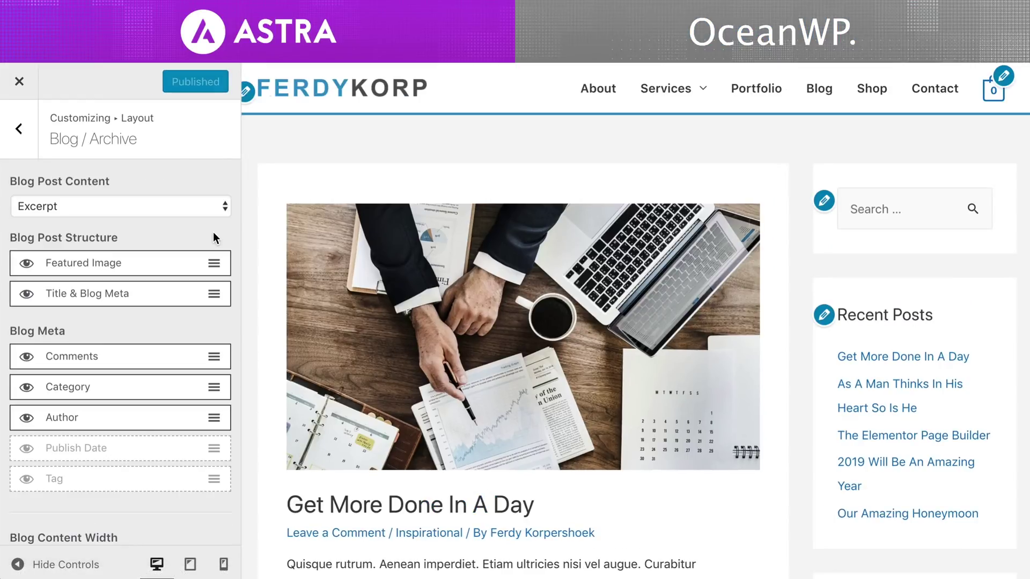
Toggle featured images off and back on in OceanWP's blog list.
{"action": "left_click", "coordinate": [26, 264]}
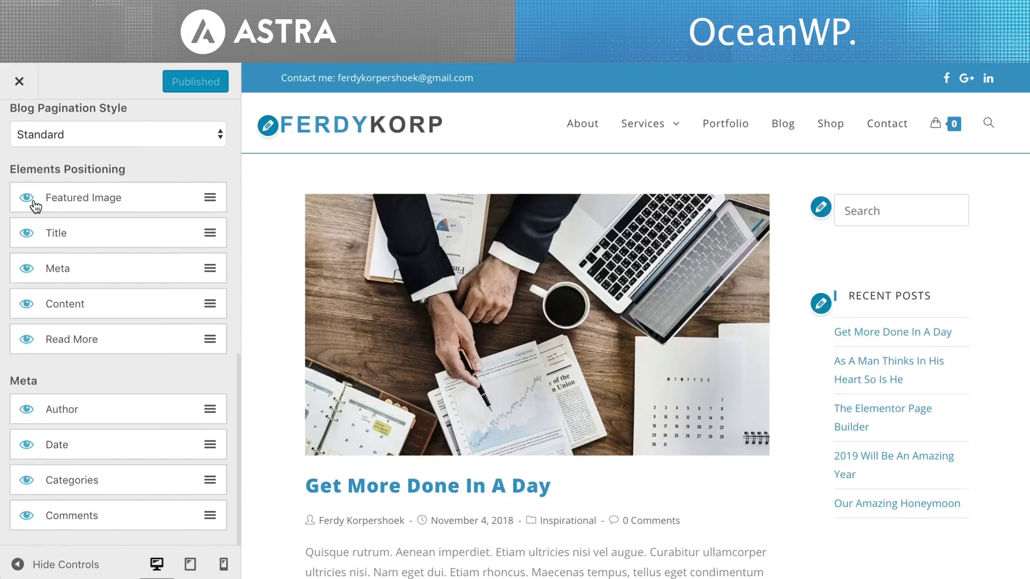
{"action": "left_click", "coordinate": [34, 203]}
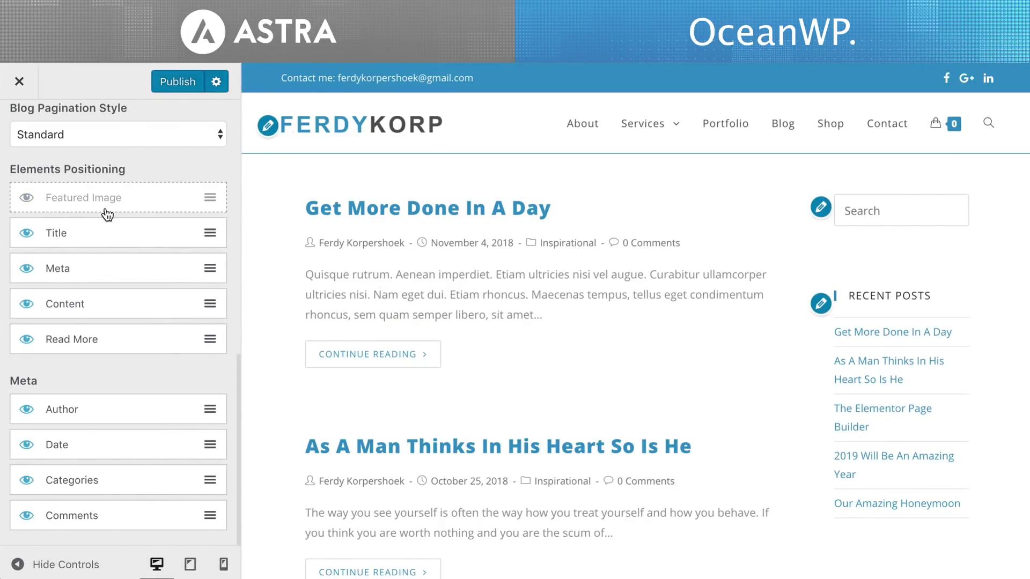
{"action": "left_click", "coordinate": [34, 203]}
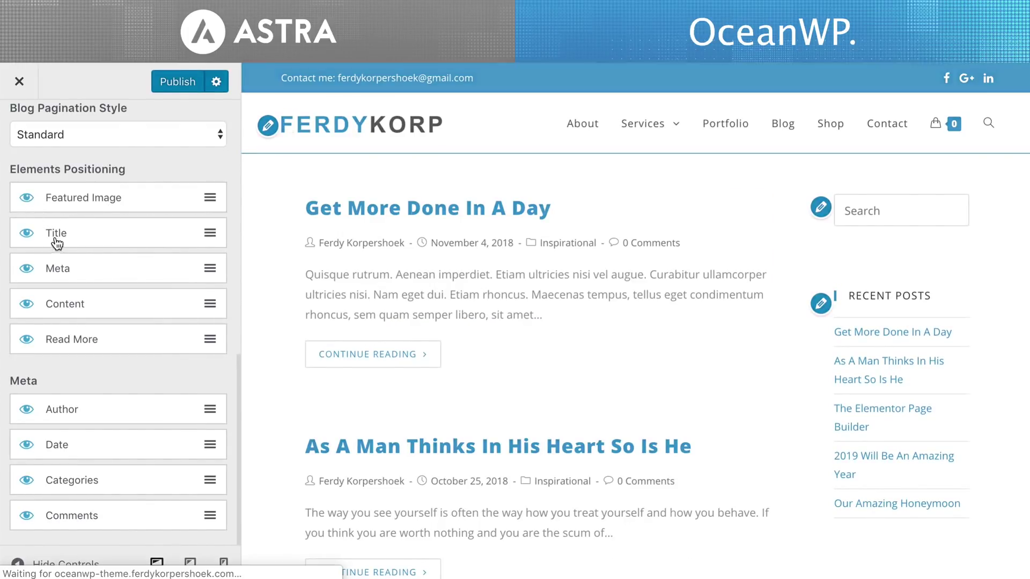
{"action": "scroll", "coordinate": [142, 213], "scroll_direction": "up", "scroll_amount": 7}
Switch OceanWP's Blog Style to Grid with 2 columns and Masonry grid style.
{"action": "left_click", "coordinate": [96, 252]}
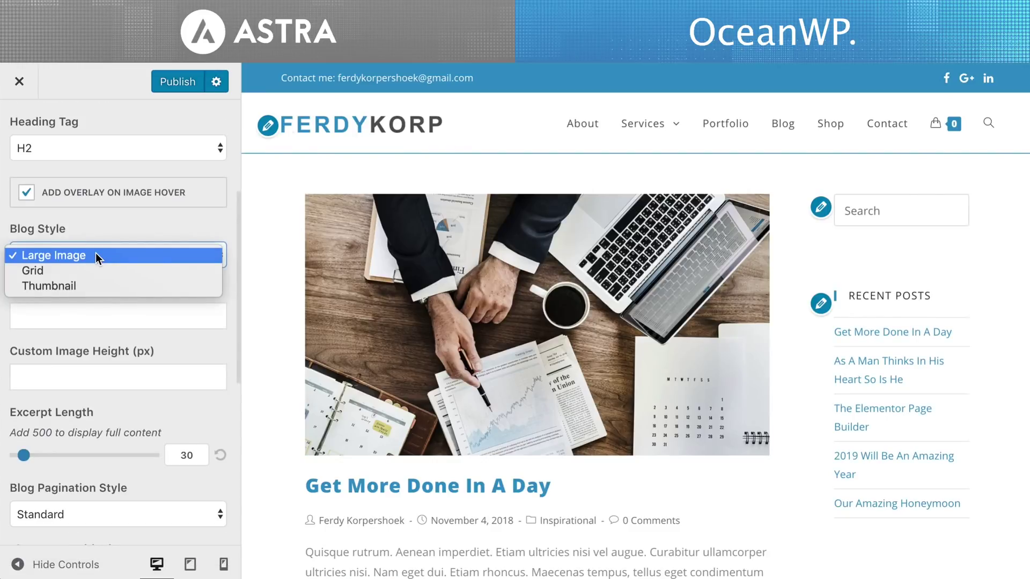
{"action": "left_click", "coordinate": [82, 269]}
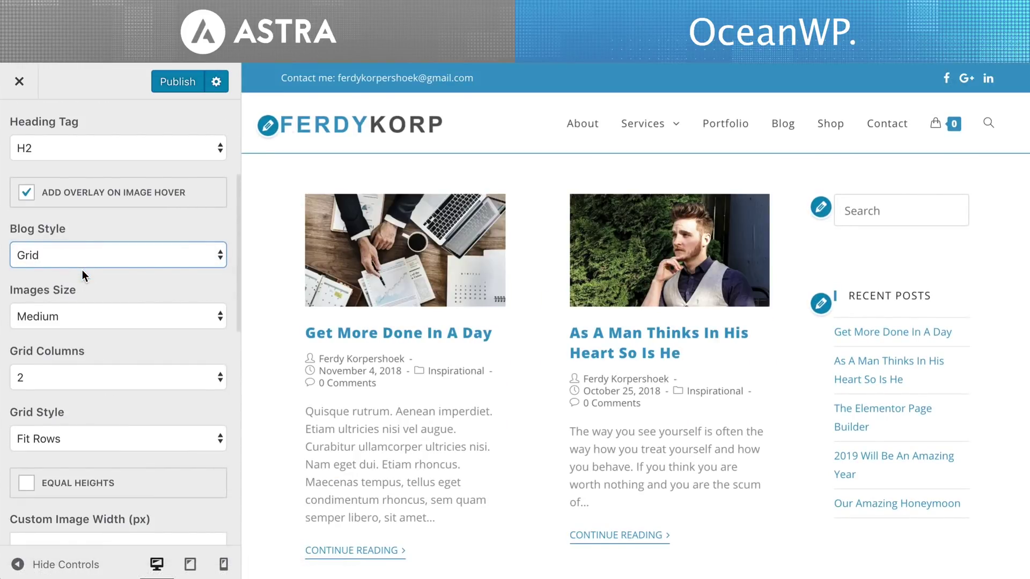
{"action": "left_click", "coordinate": [57, 375]}
{"action": "left_click", "coordinate": [56, 405]}
{"action": "scroll", "coordinate": [62, 298], "scroll_direction": "down", "scroll_amount": 1}
{"action": "key", "text": "Up"}
{"action": "left_click", "coordinate": [81, 374]}
{"action": "left_click", "coordinate": [82, 387]}
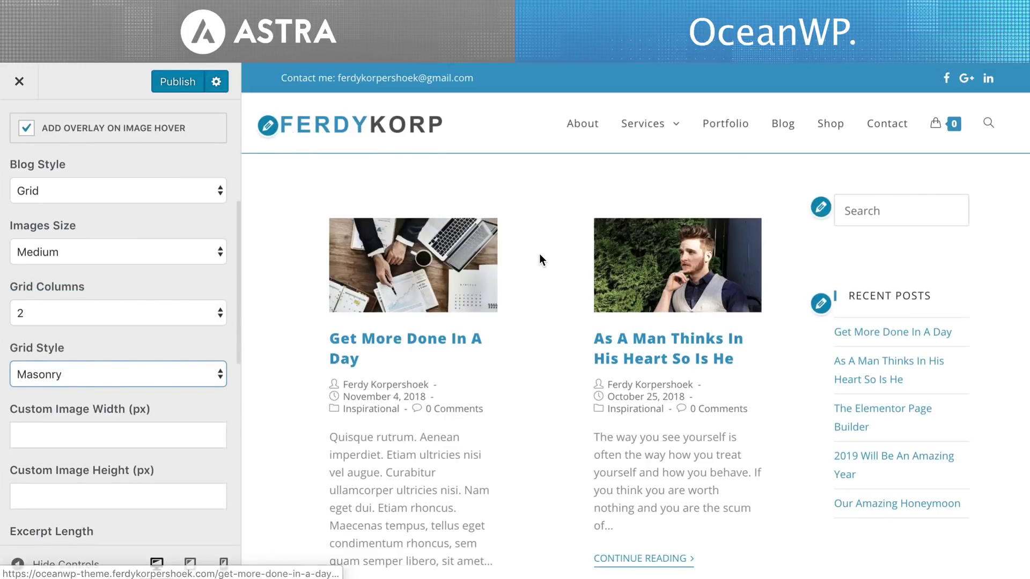
{"action": "scroll", "coordinate": [558, 259], "scroll_direction": "down", "scroll_amount": 5}
{"action": "scroll", "coordinate": [559, 255], "scroll_direction": "down", "scroll_amount": 5}
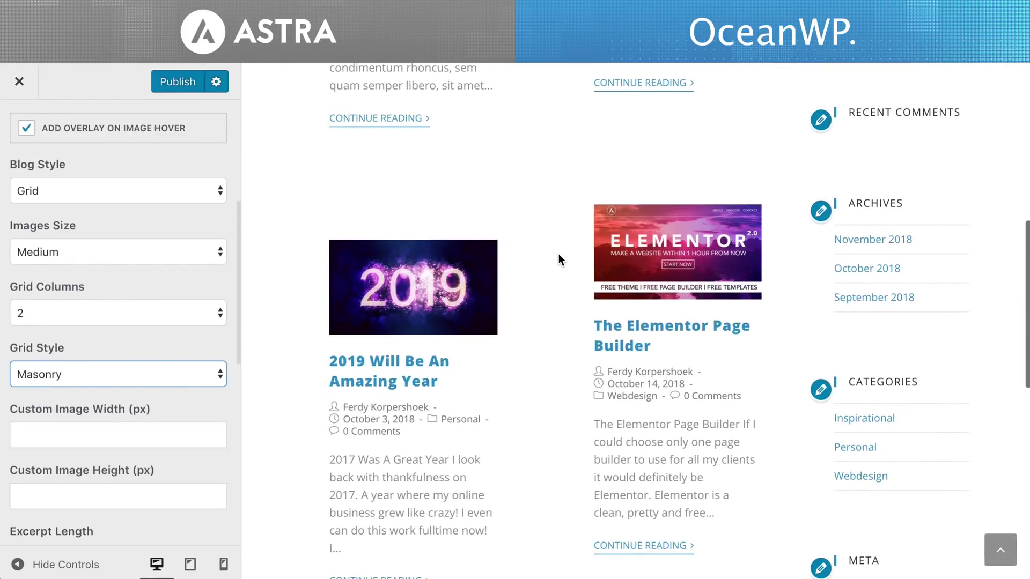
{"action": "scroll", "coordinate": [558, 259], "scroll_direction": "up", "scroll_amount": 10}
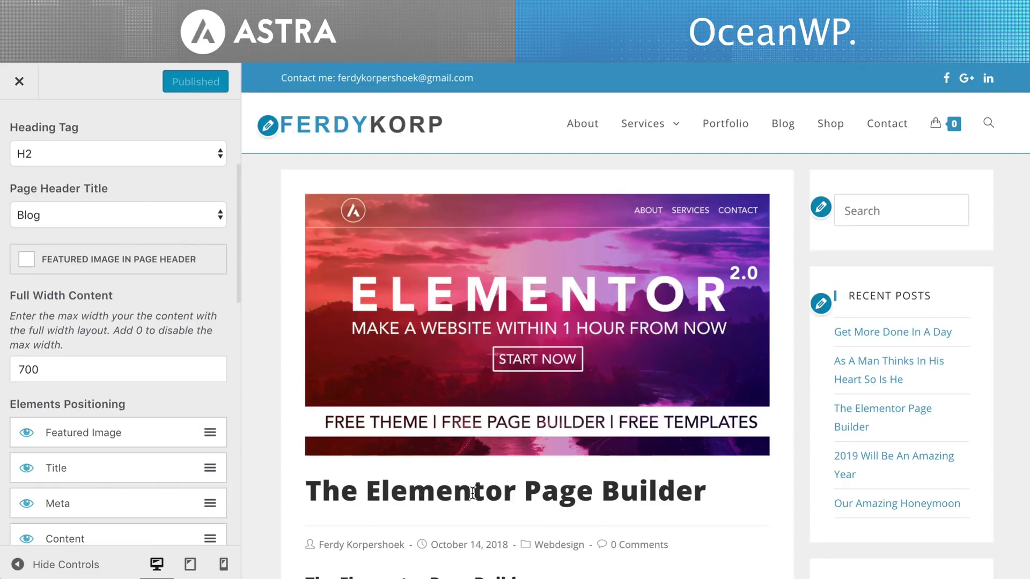
Show the featured image in the single-post page header and lower the overlay opacity to 0.6.
{"action": "scroll", "coordinate": [402, 407], "scroll_direction": "down", "scroll_amount": 4}
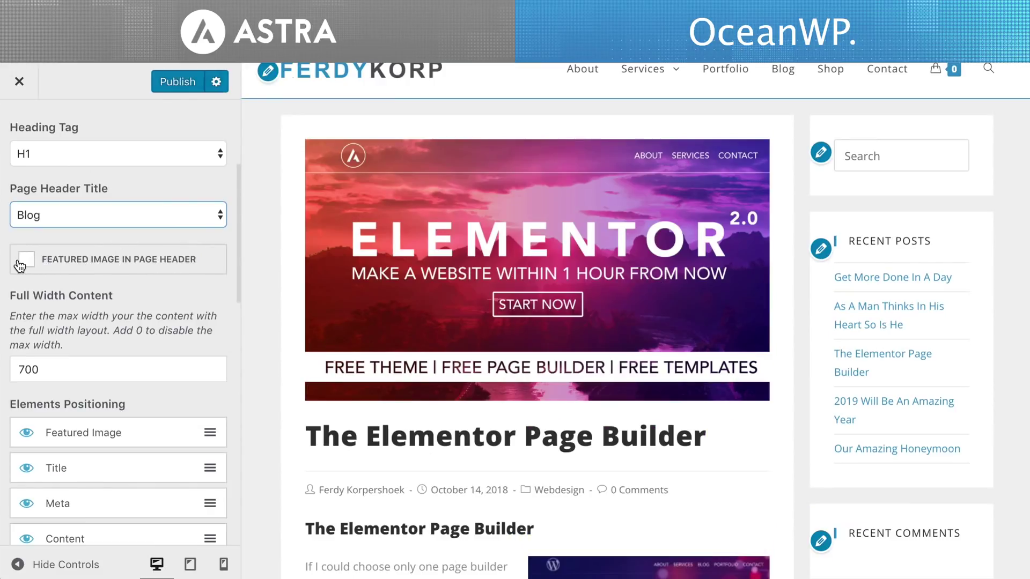
{"action": "left_click", "coordinate": [22, 262]}
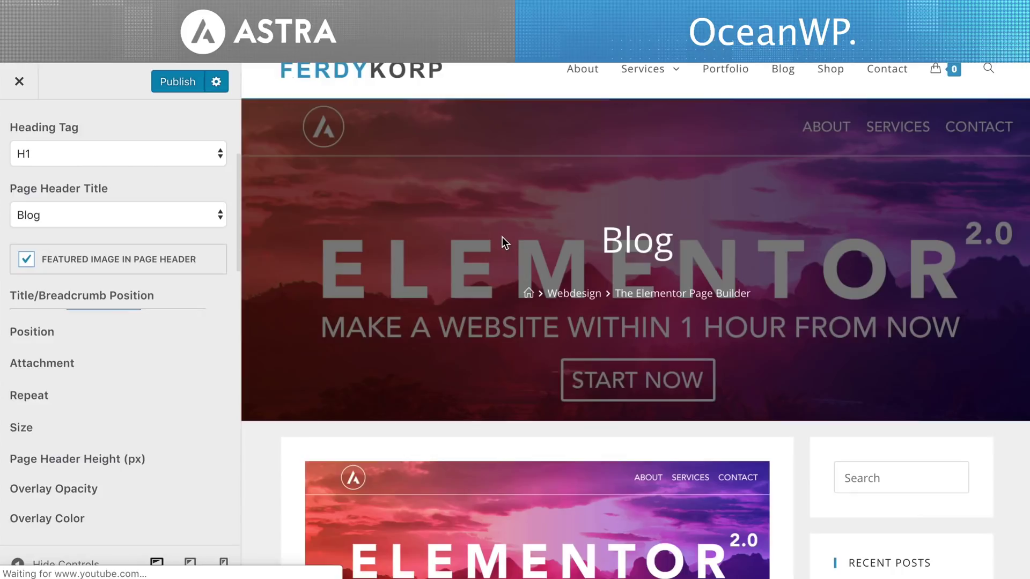
{"action": "scroll", "coordinate": [728, 240], "scroll_direction": "down", "scroll_amount": 1}
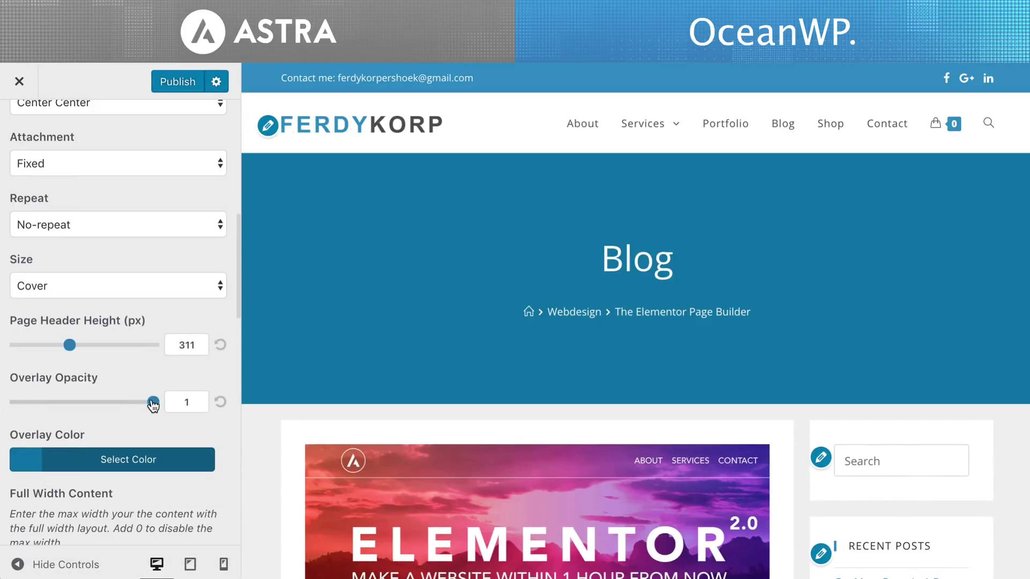
{"action": "left_click_drag", "start_coordinate": [151, 400], "coordinate": [121, 406]}
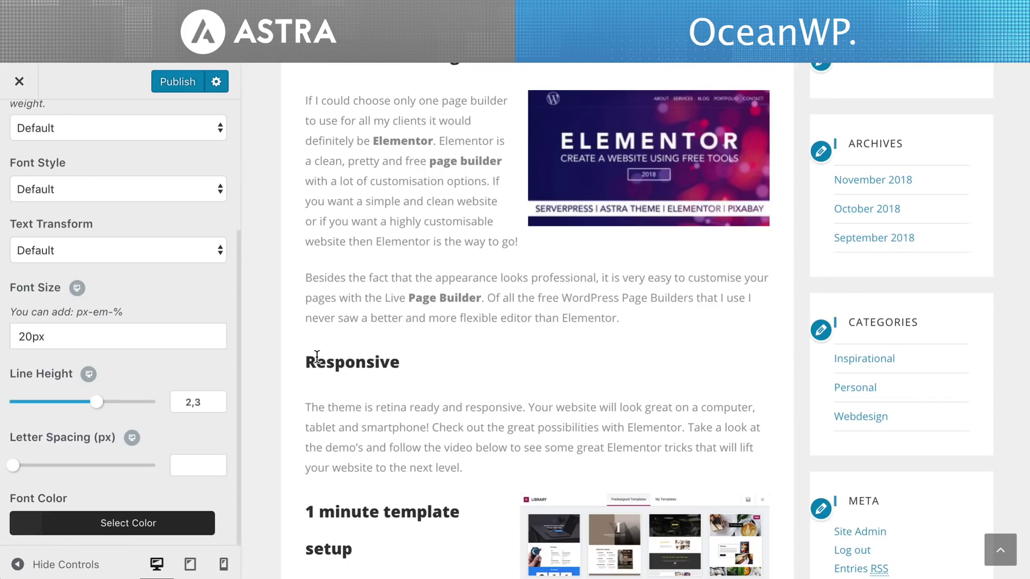
Make post headings 30px, uppercase, with font colour #0b7cac.
{"action": "left_click_drag", "start_coordinate": [37, 336], "coordinate": [3, 335]}
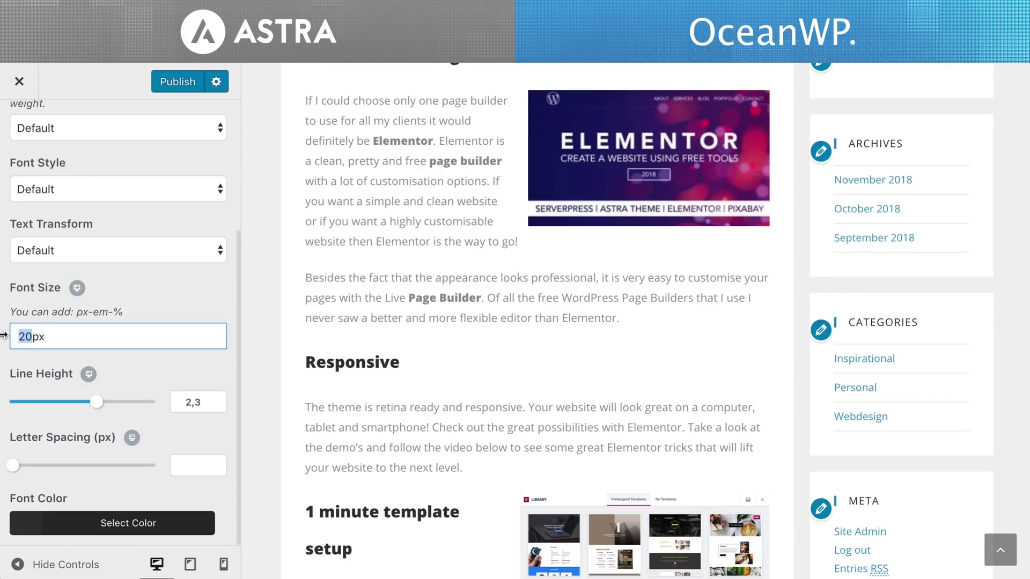
{"action": "type", "text": "30"}
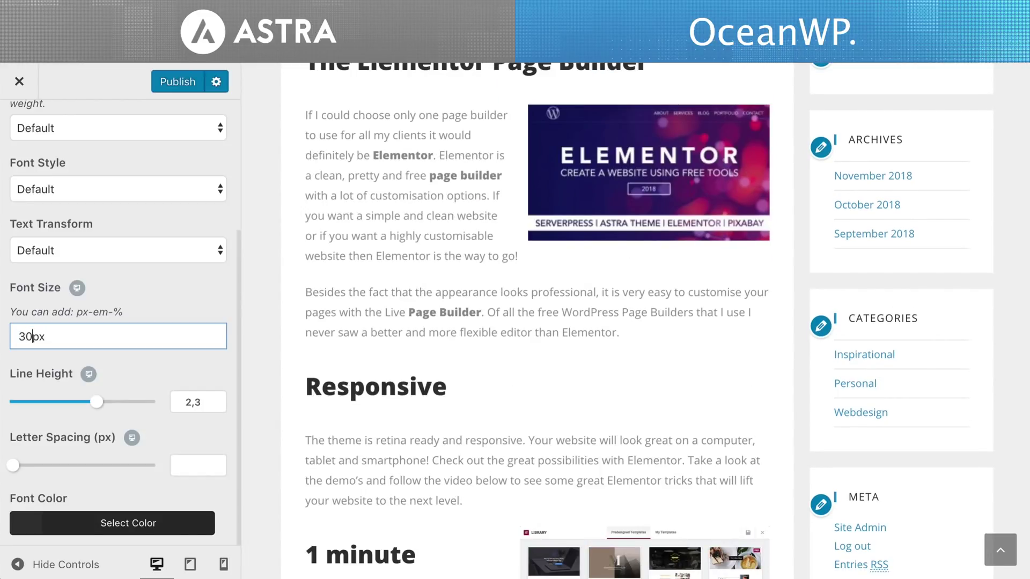
{"action": "left_click", "coordinate": [80, 250]}
{"action": "left_click", "coordinate": [80, 295]}
{"action": "scroll", "coordinate": [75, 287], "scroll_direction": "down", "scroll_amount": 5}
{"action": "left_click", "coordinate": [129, 273]}
{"action": "triple_click", "coordinate": [57, 303]}
{"action": "type", "text": "#0b7cac"}
{"action": "key", "text": "Tab"}
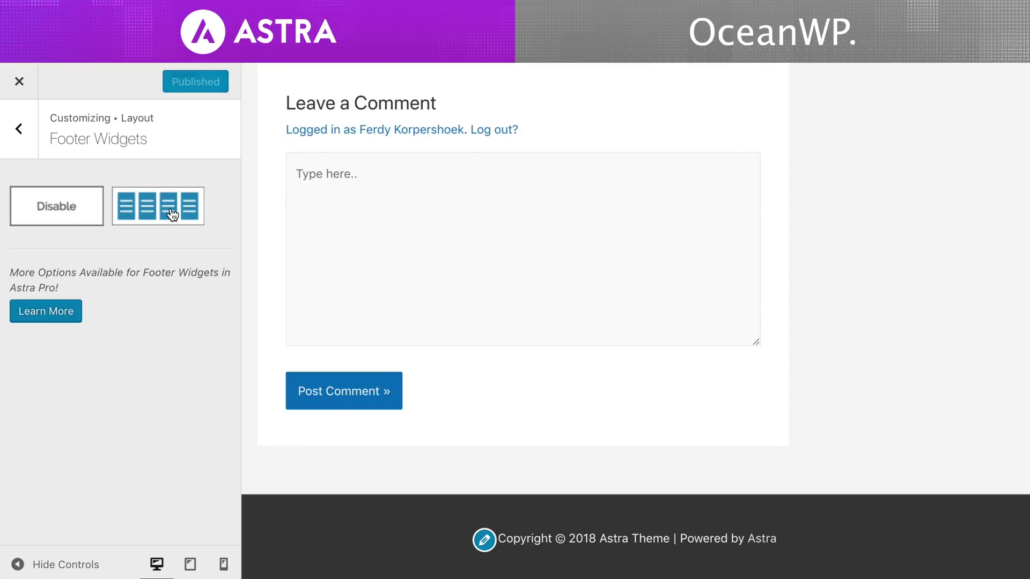
Give Astra's footer the 4-column widget layout and open Footer Widget Area 1.
{"action": "left_click", "coordinate": [172, 214]}
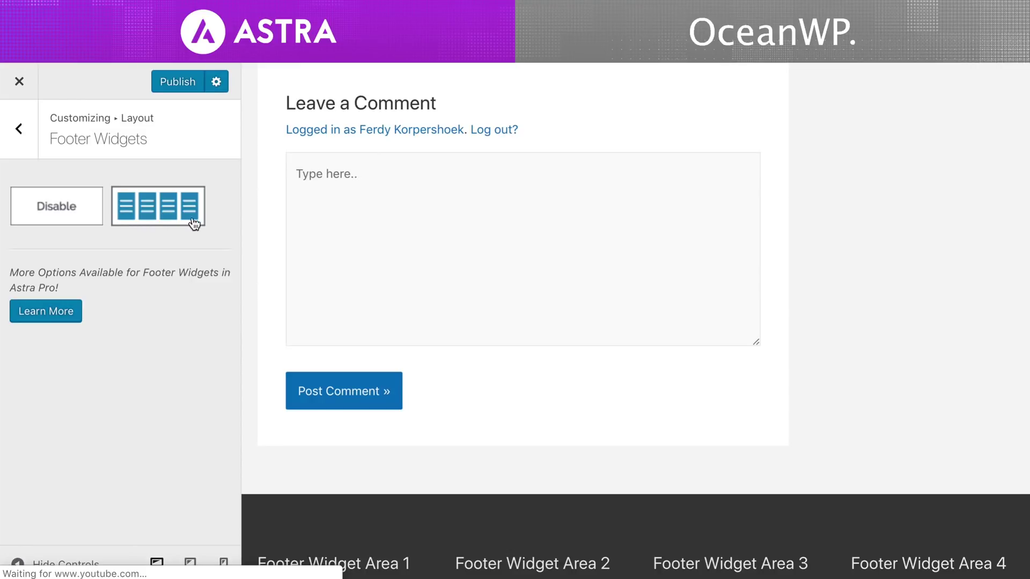
{"action": "scroll", "coordinate": [557, 281], "scroll_direction": "down", "scroll_amount": 4}
{"action": "left_click", "coordinate": [303, 376]}
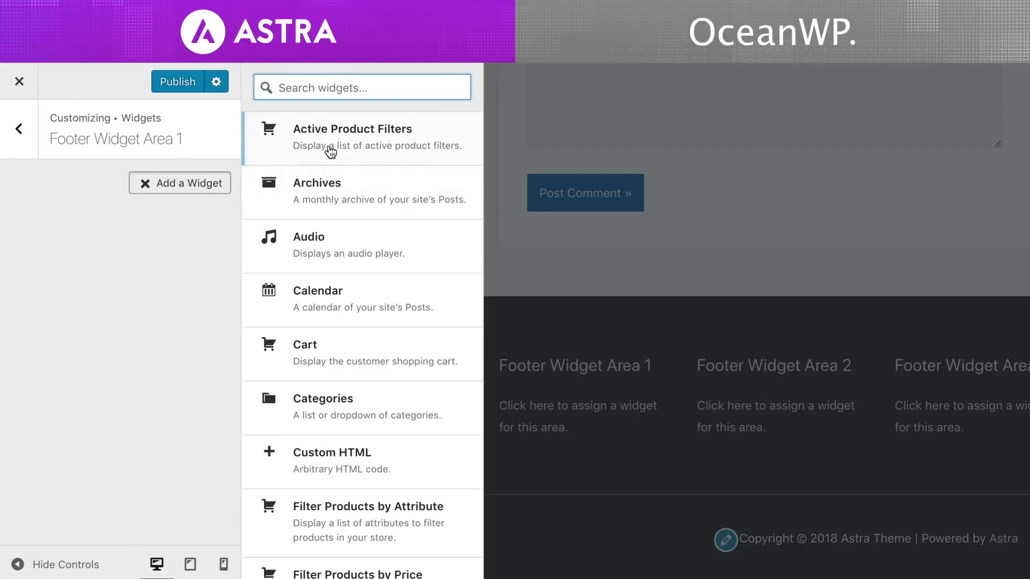
{"action": "scroll", "coordinate": [359, 183], "scroll_direction": "down", "scroll_amount": 5}
{"action": "scroll", "coordinate": [355, 202], "scroll_direction": "down", "scroll_amount": 15}
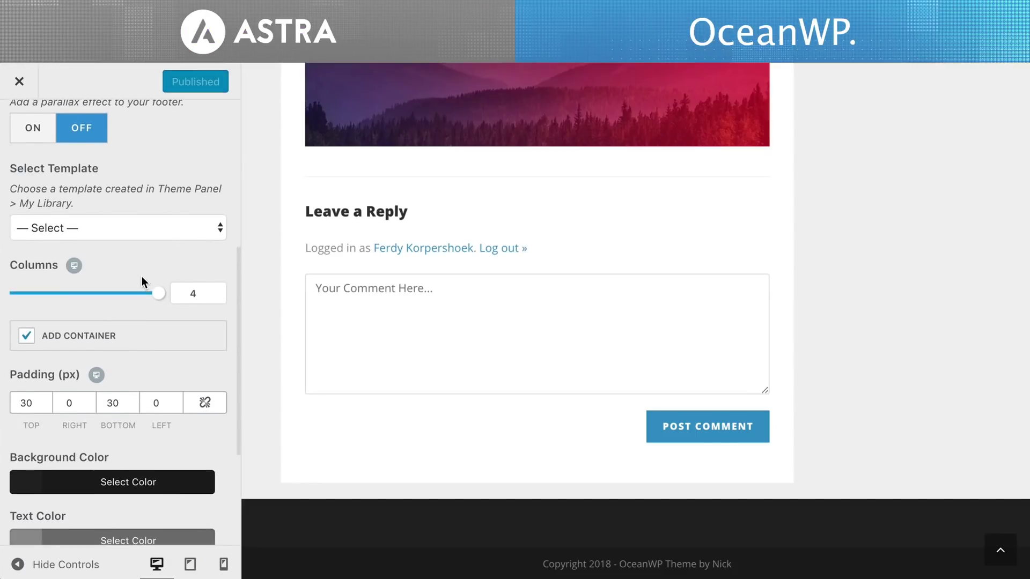
{"action": "scroll", "coordinate": [142, 276], "scroll_direction": "down", "scroll_amount": 1}
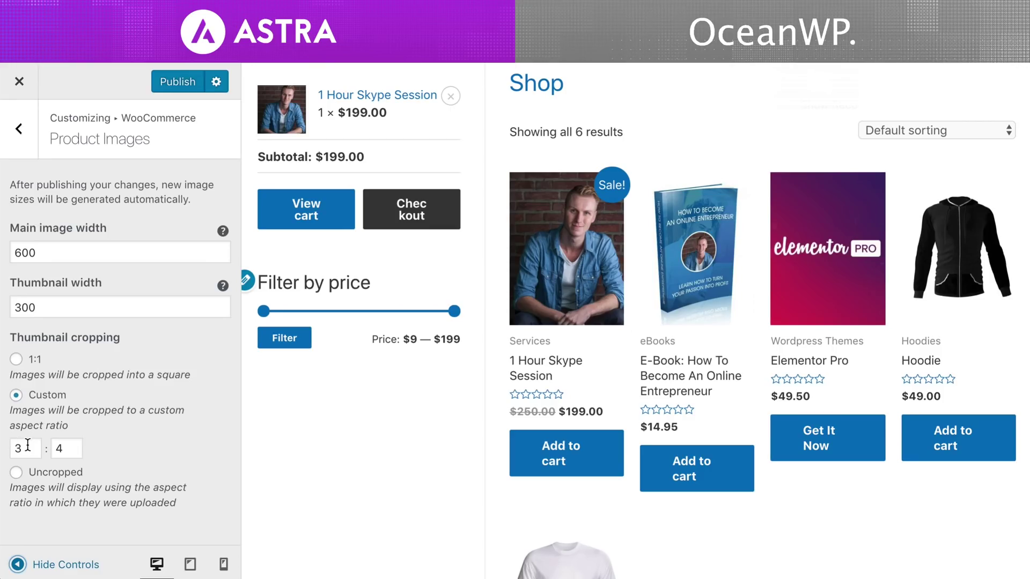
Set Astra's product thumbnail cropping to Uncropped.
{"action": "left_click", "coordinate": [16, 473]}
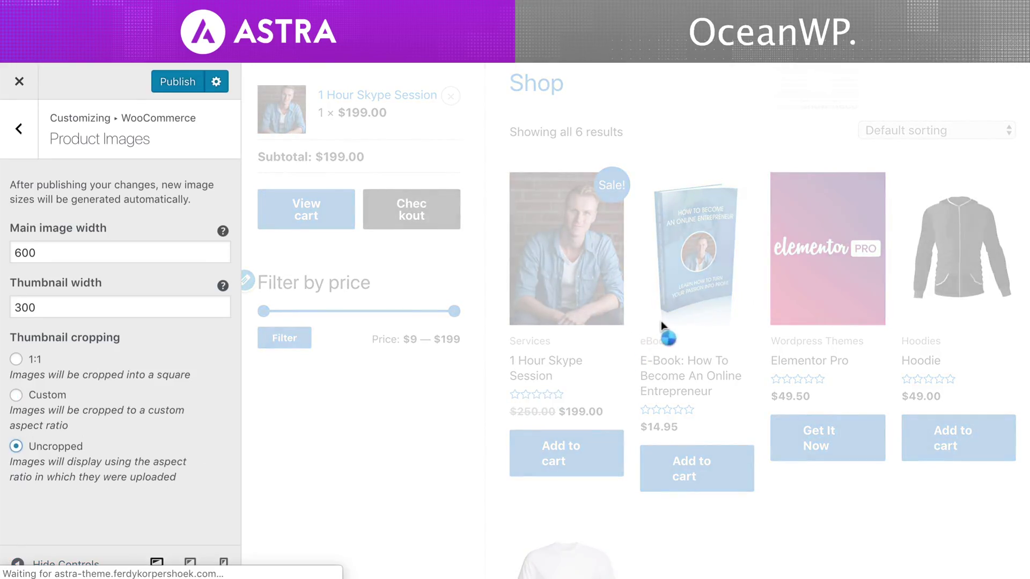
{"action": "scroll", "coordinate": [661, 320], "scroll_direction": "down", "scroll_amount": 2}
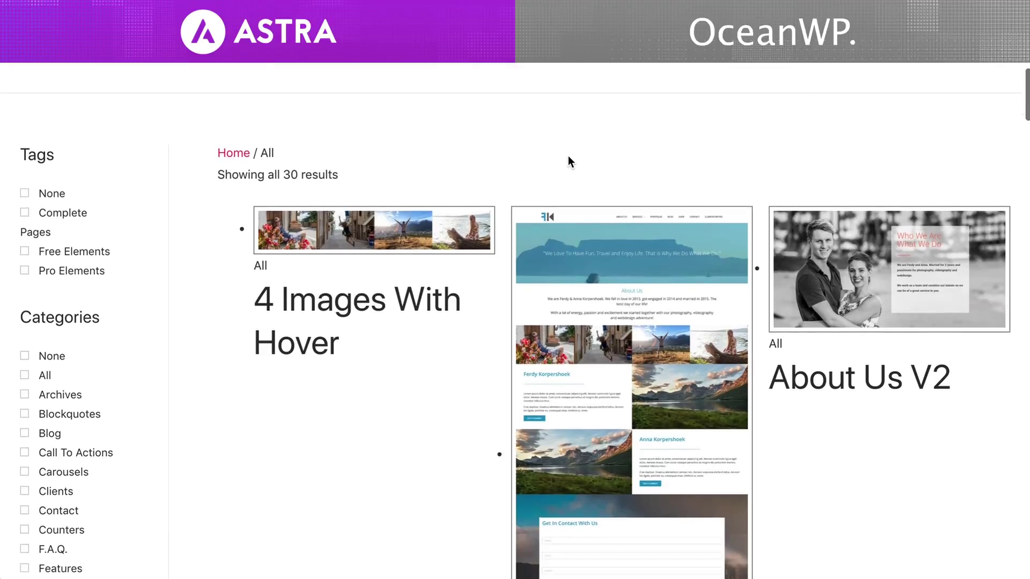
{"action": "scroll", "coordinate": [568, 158], "scroll_direction": "down", "scroll_amount": 8}
Scroll through the Elementor template library listing all 30 templates.
{"action": "scroll", "coordinate": [568, 161], "scroll_direction": "up", "scroll_amount": 6}
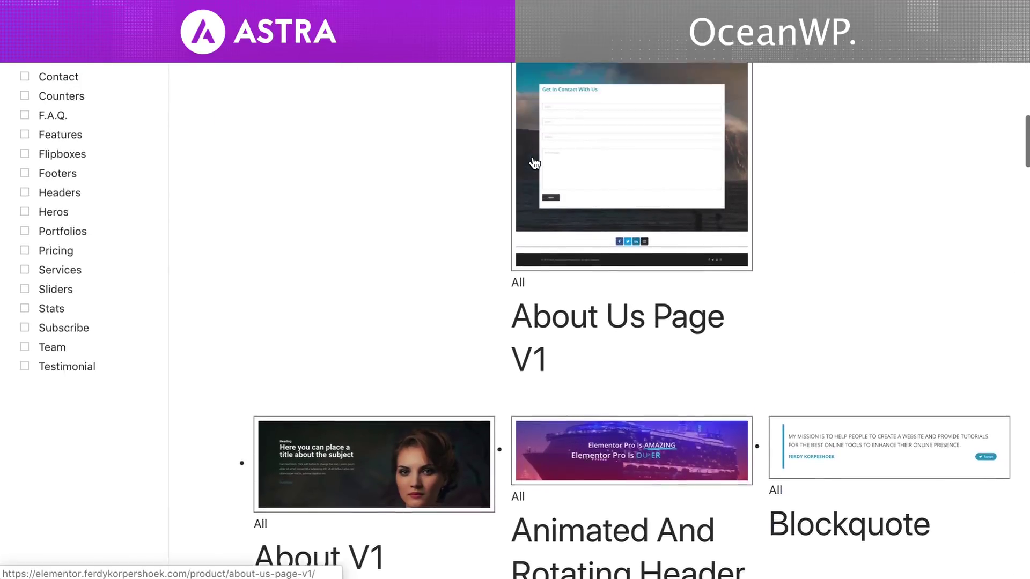
{"action": "scroll", "coordinate": [559, 173], "scroll_direction": "down", "scroll_amount": 9}
{"action": "scroll", "coordinate": [554, 170], "scroll_direction": "up", "scroll_amount": 6}
{"action": "scroll", "coordinate": [391, 273], "scroll_direction": "down", "scroll_amount": 5}
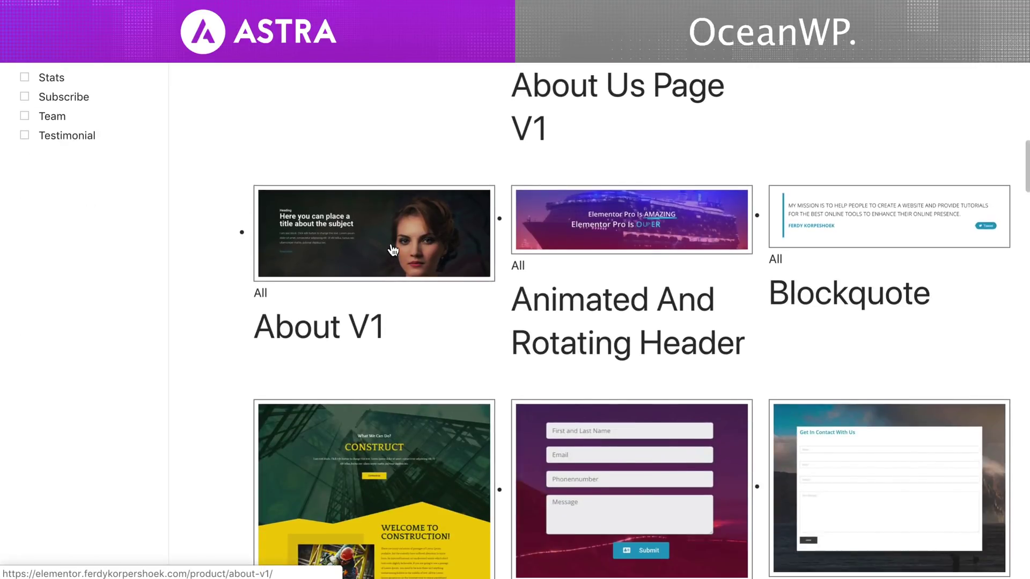
{"action": "scroll", "coordinate": [349, 226], "scroll_direction": "up", "scroll_amount": 9}
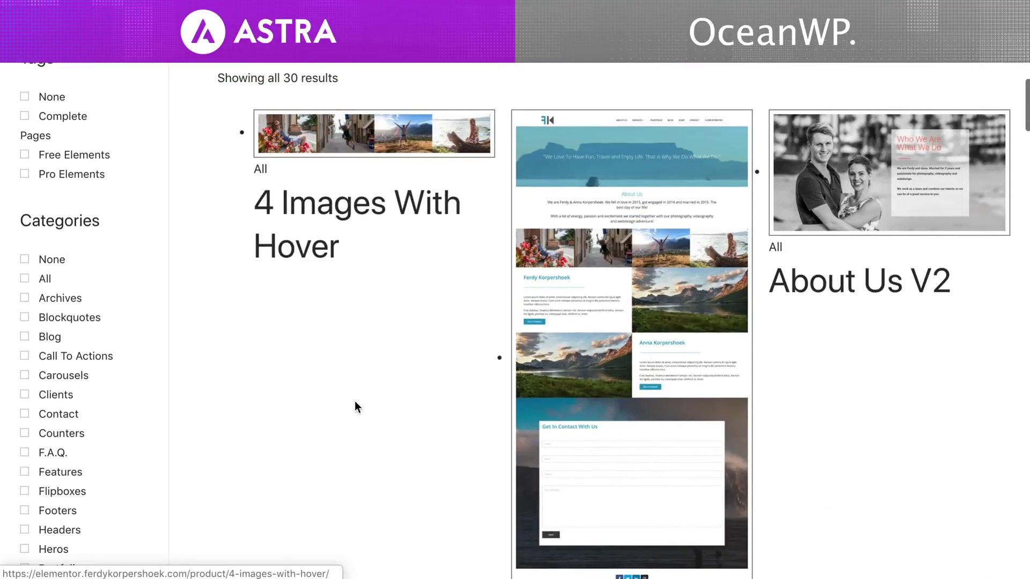
{"action": "scroll", "coordinate": [403, 355], "scroll_direction": "down", "scroll_amount": 5}
{"action": "scroll", "coordinate": [404, 354], "scroll_direction": "up", "scroll_amount": 10}
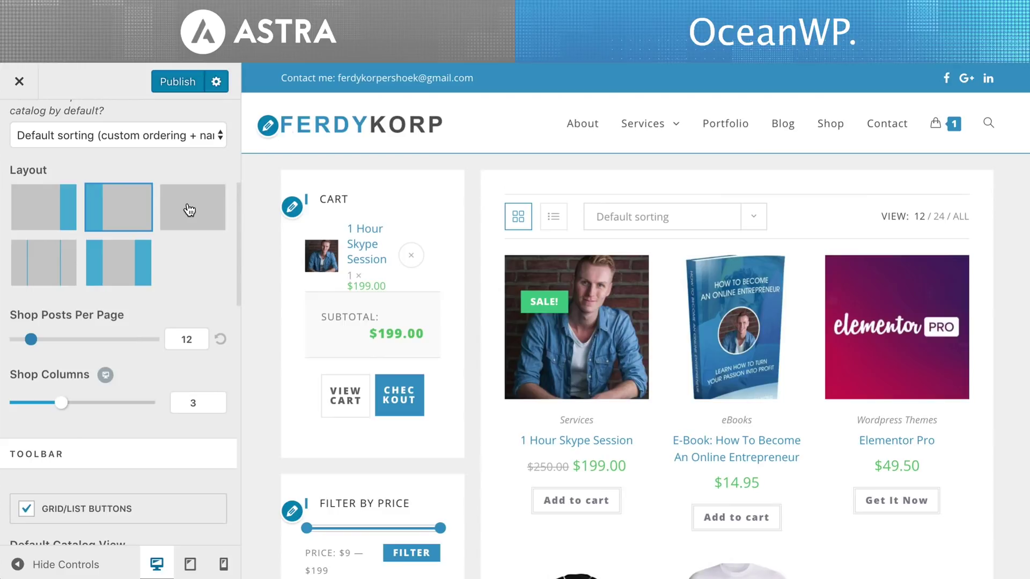
Give OceanWP's shop a full-width layout with List as the default catalog view.
{"action": "left_click", "coordinate": [189, 209]}
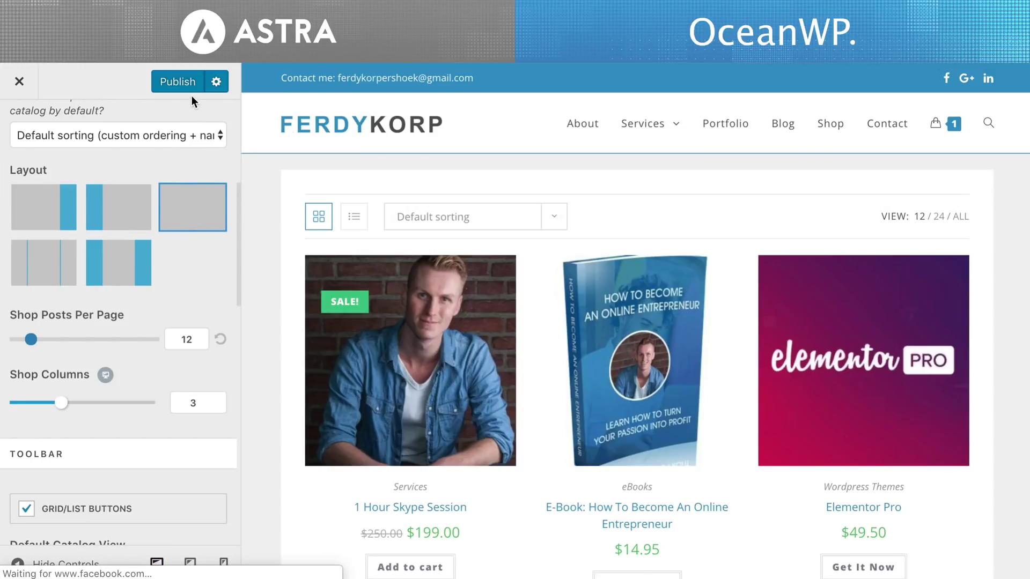
{"action": "scroll", "coordinate": [134, 257], "scroll_direction": "down", "scroll_amount": 5}
{"action": "left_click", "coordinate": [128, 254]}
{"action": "left_click", "coordinate": [133, 266]}
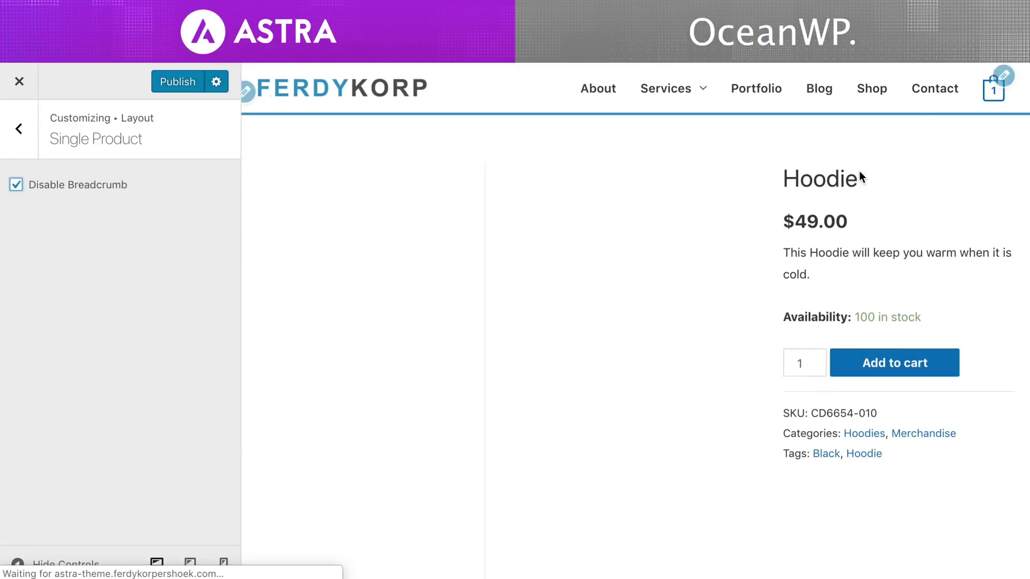
Set OceanWP's Add To Cart button style to Very Big.
{"action": "scroll", "coordinate": [641, 224], "scroll_direction": "down", "scroll_amount": 5}
{"action": "scroll", "coordinate": [640, 219], "scroll_direction": "down", "scroll_amount": 4}
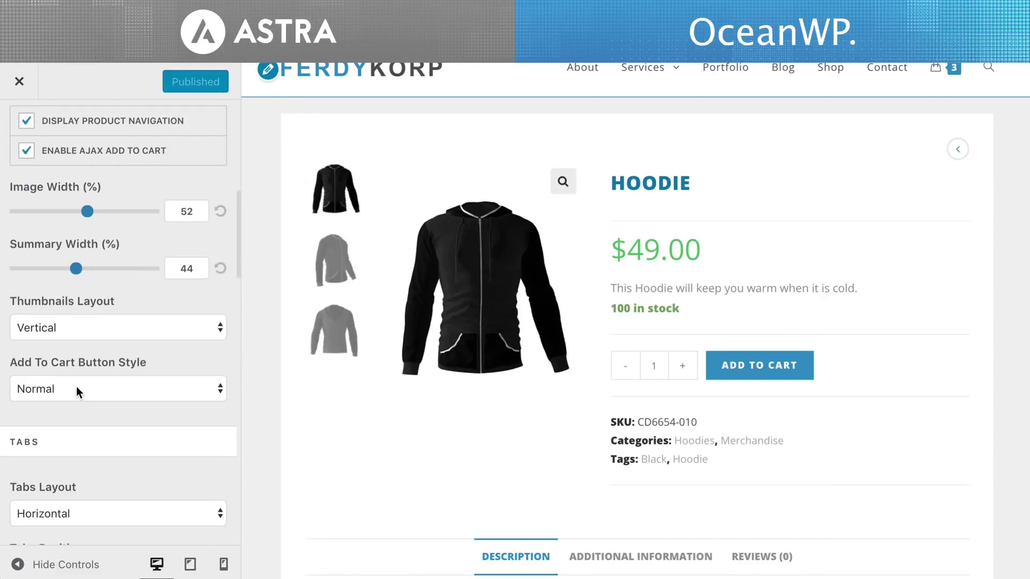
{"action": "left_click", "coordinate": [76, 386]}
{"action": "left_click", "coordinate": [70, 420]}
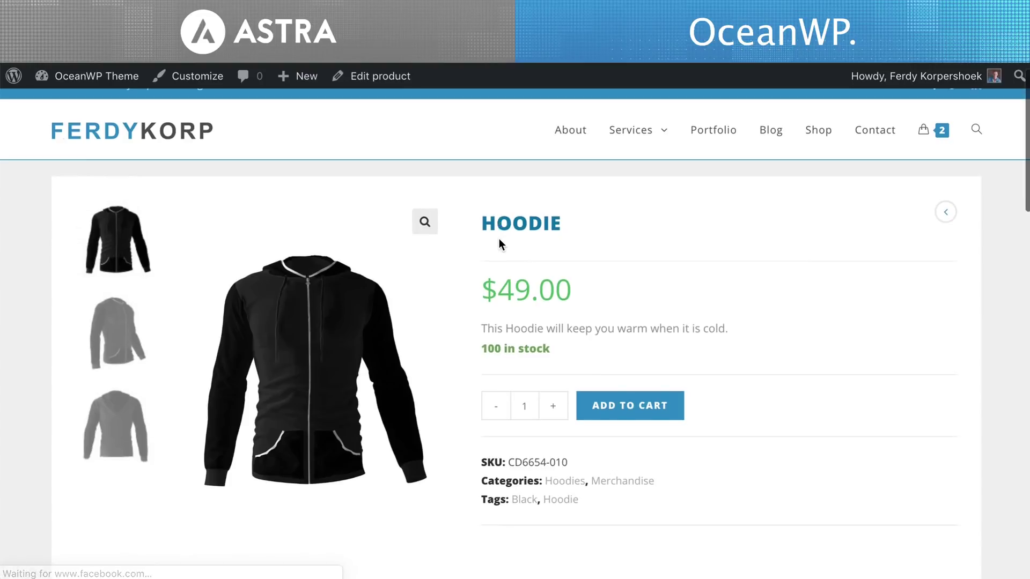
{"action": "scroll", "coordinate": [499, 241], "scroll_direction": "down", "scroll_amount": 5}
{"action": "scroll", "coordinate": [499, 245], "scroll_direction": "down", "scroll_amount": 8}
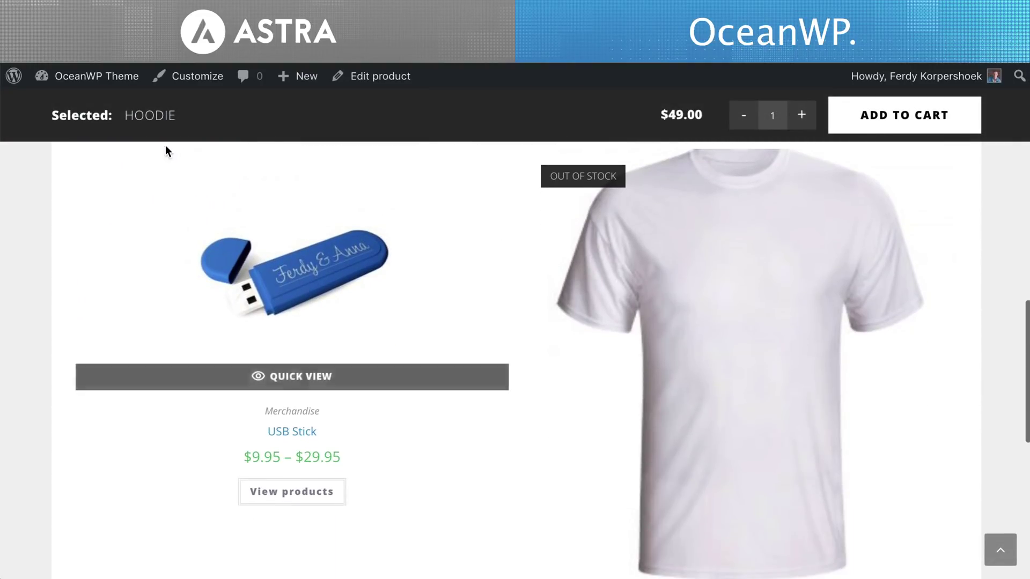
{"action": "scroll", "coordinate": [516, 213], "scroll_direction": "down", "scroll_amount": 7}
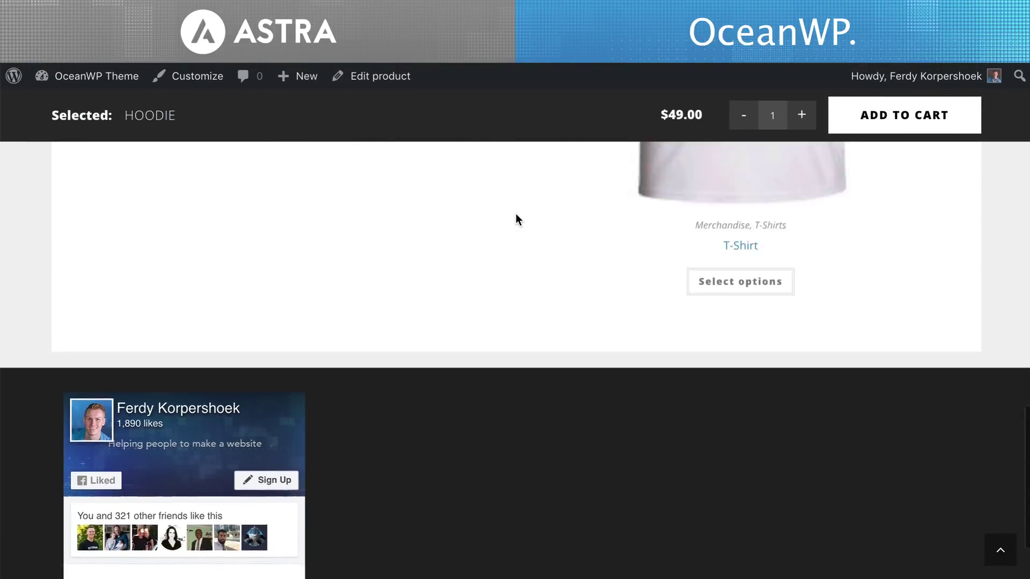